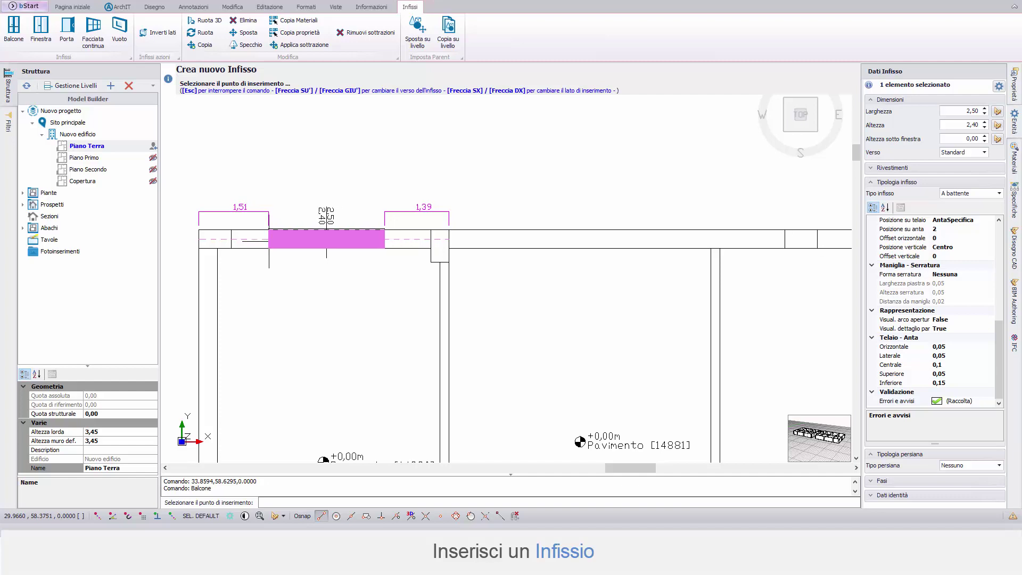
# Insert a 2,50 by 2,40 balcony door in BOX 1's upper outer wall and set its distance from the wall end to 1,45.
pyautogui.click(325, 239)
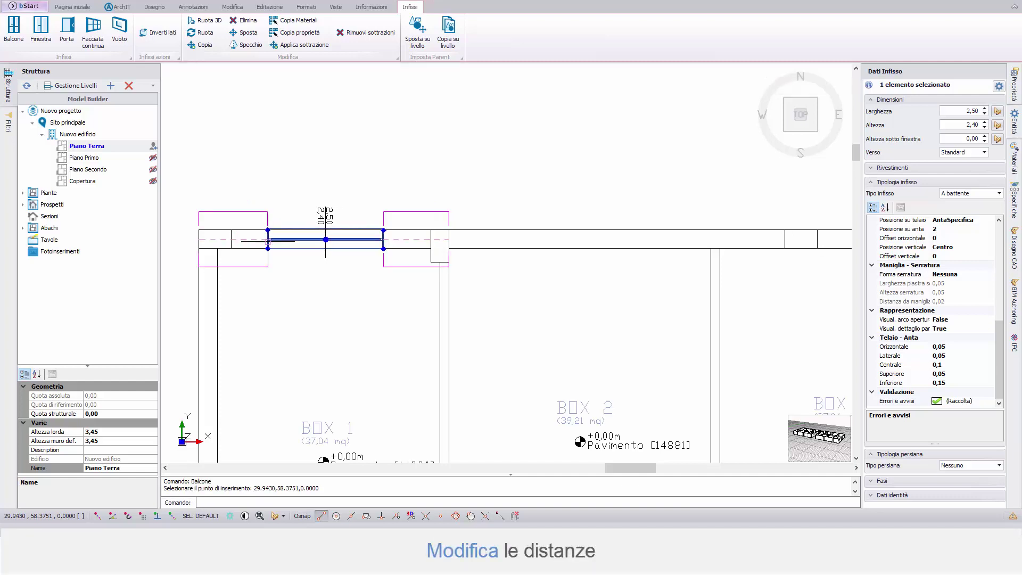
pyautogui.click(242, 208)
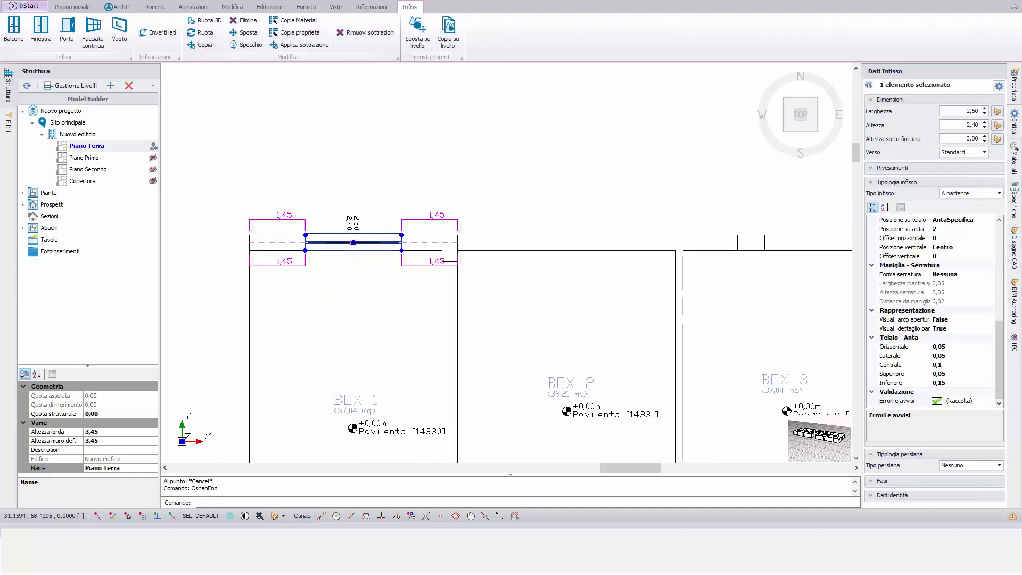
# Copy the BOX 1 balcony door from its midpoint into the outer walls of BOX 2, BOX 3 and BOX 4.
pyautogui.click(353, 242)
pyautogui.moveTo(500, 260); pyautogui.dragTo(271, 284, button='middle')
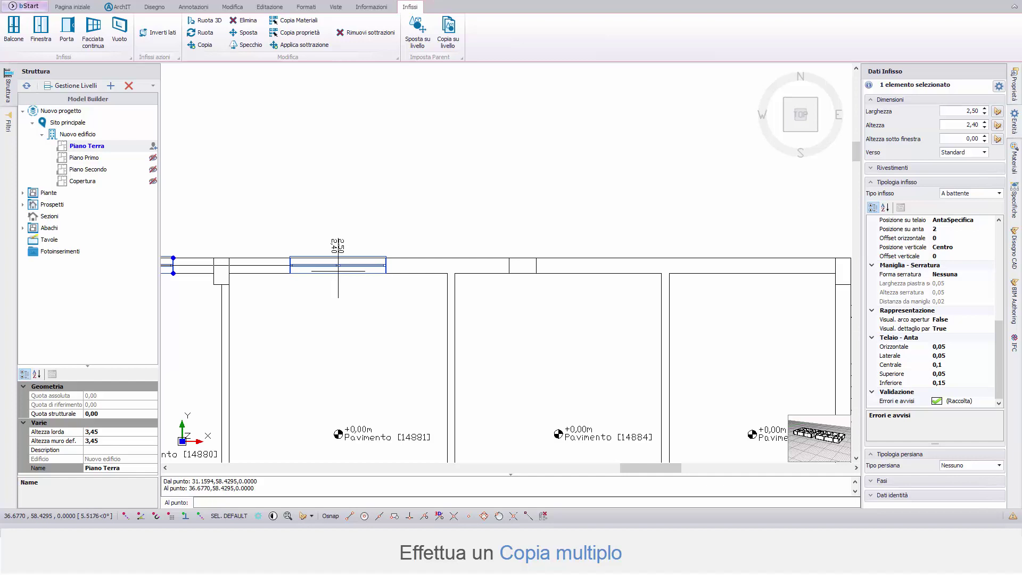
pyautogui.moveTo(571, 255); pyautogui.dragTo(418, 265, button='middle')
pyautogui.scroll(-1, 423, 270)
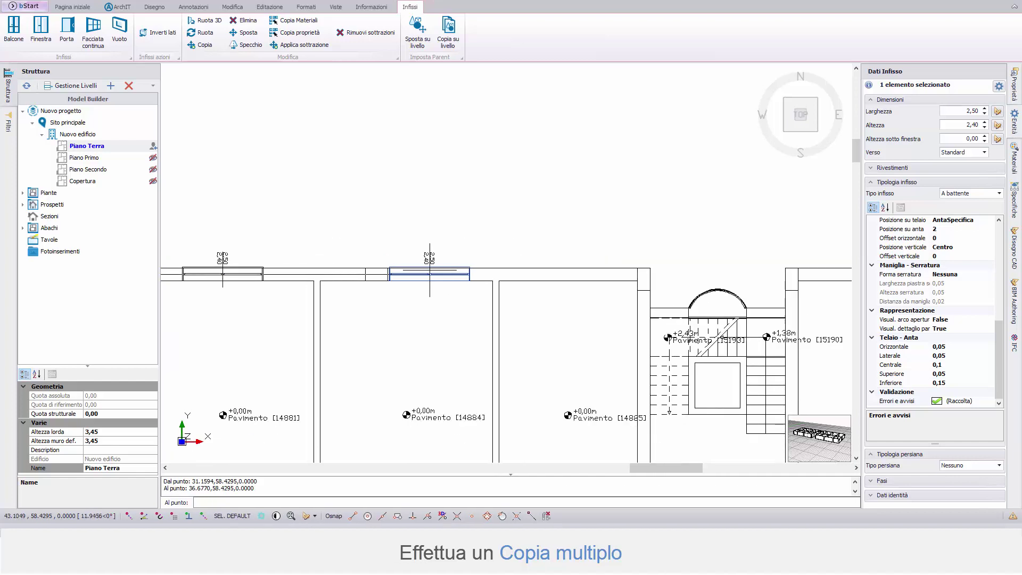
pyautogui.click(429, 270)
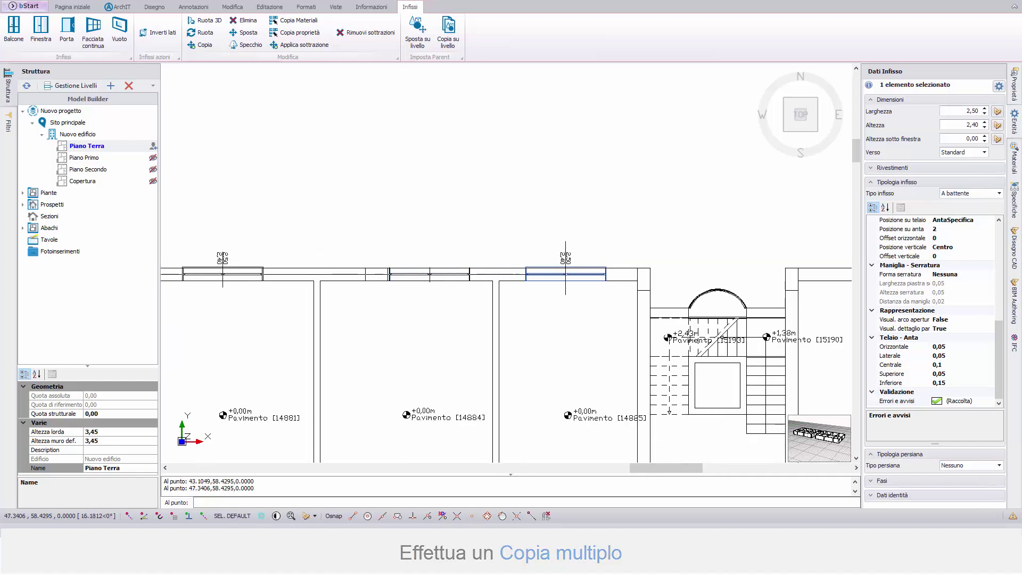
pyautogui.click(565, 274)
pyautogui.scroll(-3, 565, 274)
pyautogui.press('Escape')
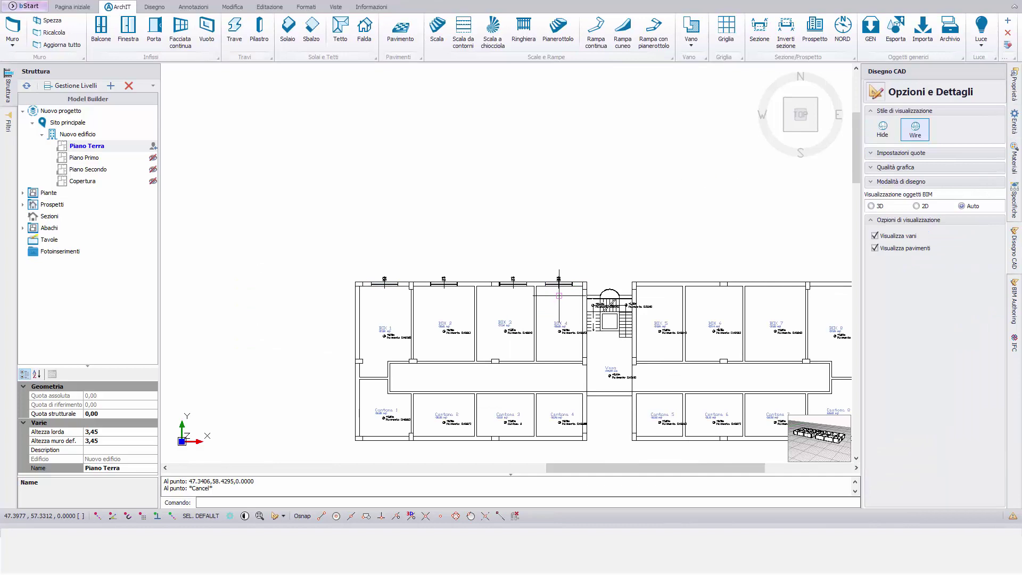
# Switch from the floor plan to the 3D view and display the model in the Colori style.
pyautogui.scroll(3, 509, 332)
pyautogui.moveTo(510, 332); pyautogui.dragTo(479, 241, button='middle')
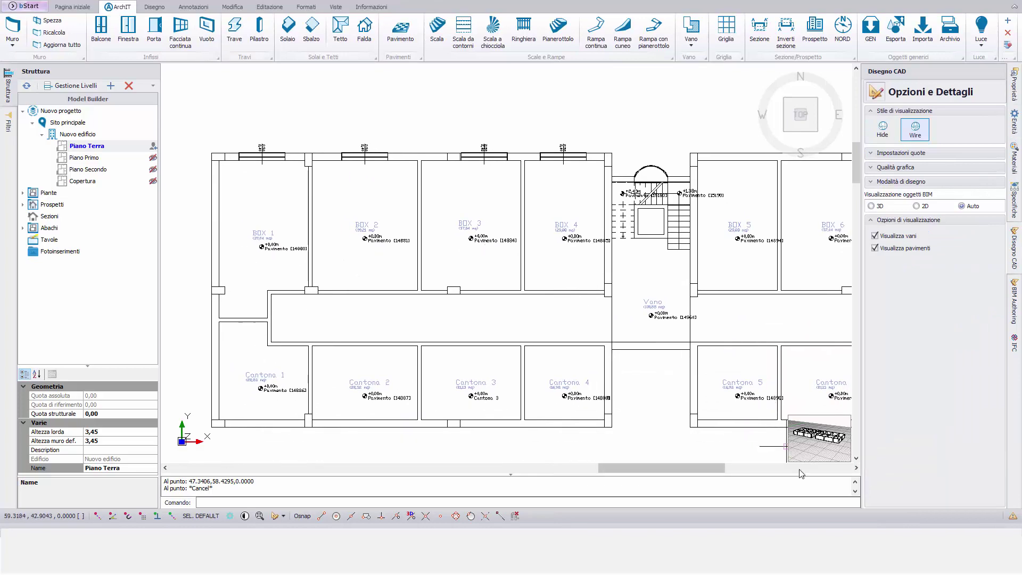
pyautogui.click(807, 443)
pyautogui.moveTo(555, 350); pyautogui.dragTo(395, 353, button='middle')
pyautogui.moveTo(551, 313); pyautogui.dragTo(382, 324, button='middle')
pyautogui.click(932, 136)
pyautogui.scroll(10, 684, 296)
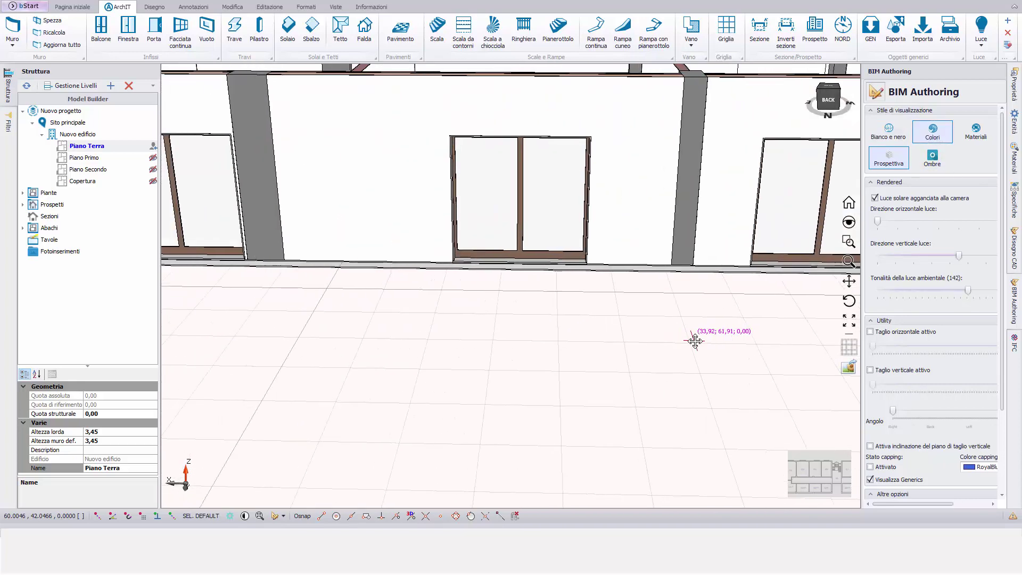
# Display the 3D model in the Materiali style, with the BOX 1 balcony door seen close up from outside.
pyautogui.moveTo(881, 362); pyautogui.dragTo(982, 370, button='middle')
pyautogui.moveTo(736, 342); pyautogui.dragTo(301, 356, button='middle')
pyautogui.moveTo(498, 375); pyautogui.dragTo(498, 338, button='middle')
pyautogui.scroll(5, 650, 192)
pyautogui.click(975, 131)
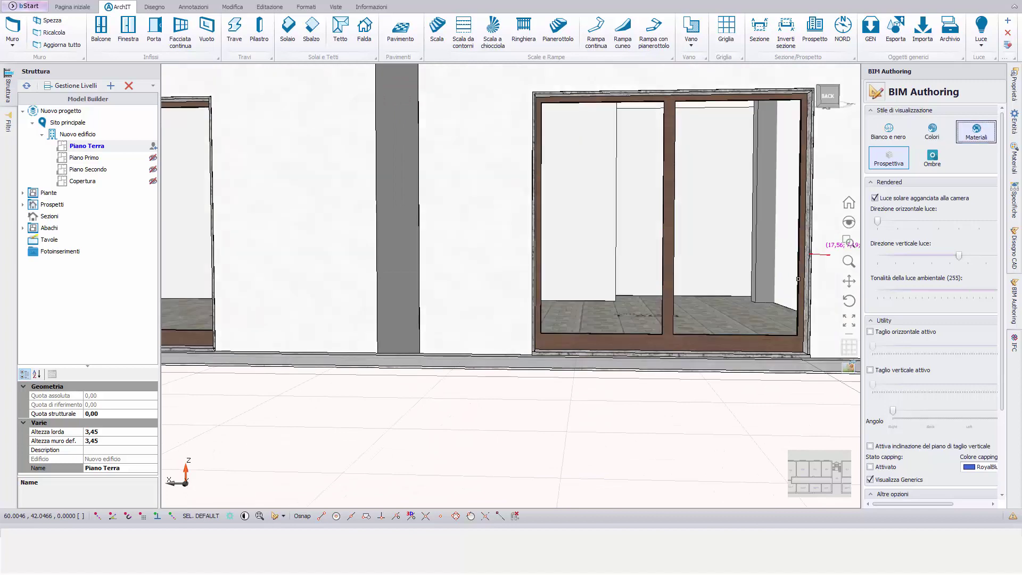
pyautogui.moveTo(679, 377); pyautogui.dragTo(498, 376, button='middle')
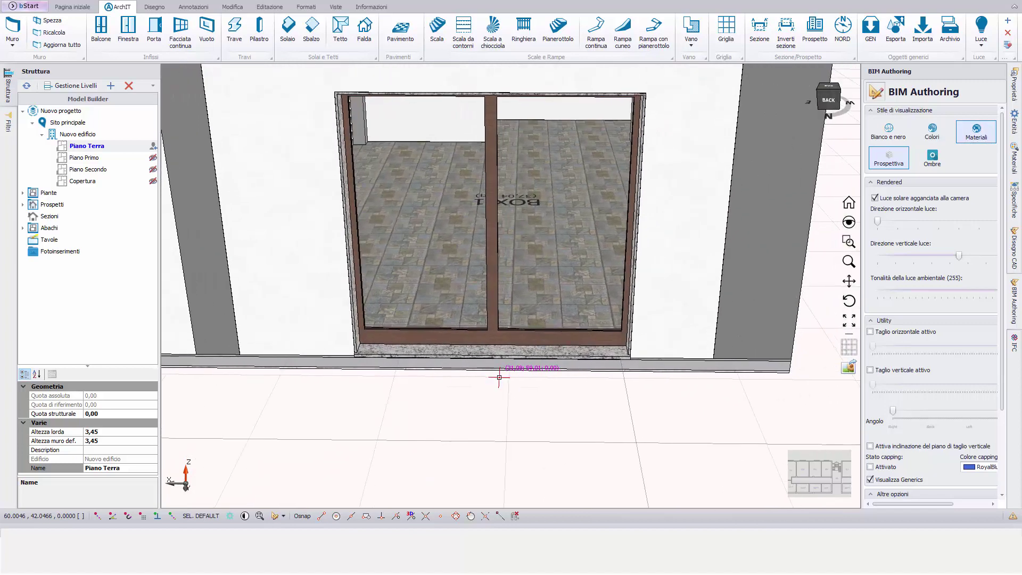
# Set the shutter type of the BOX 1 balcony door to Avvolgibile.
pyautogui.click(483, 329)
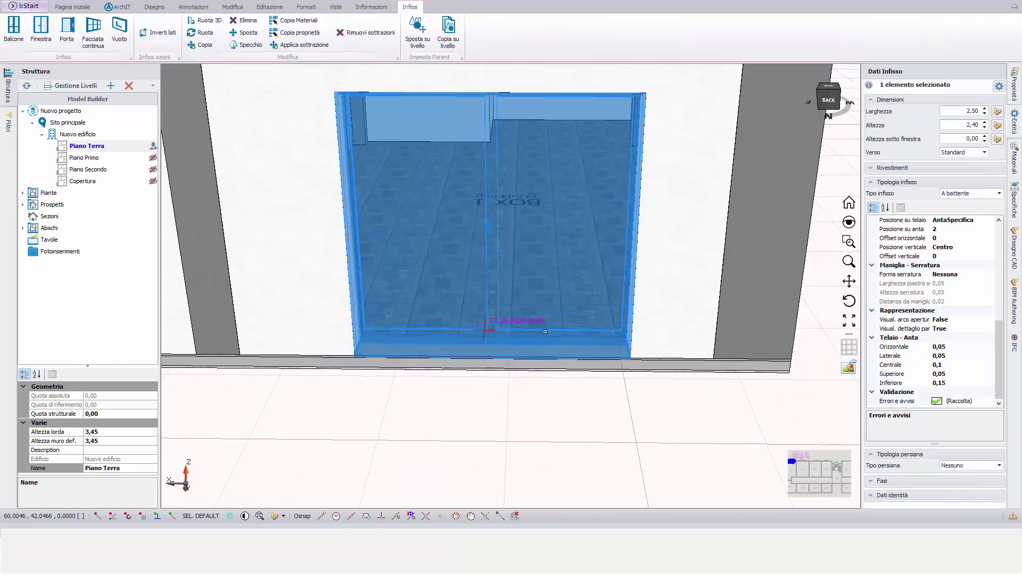
pyautogui.click(999, 465)
pyautogui.click(937, 424)
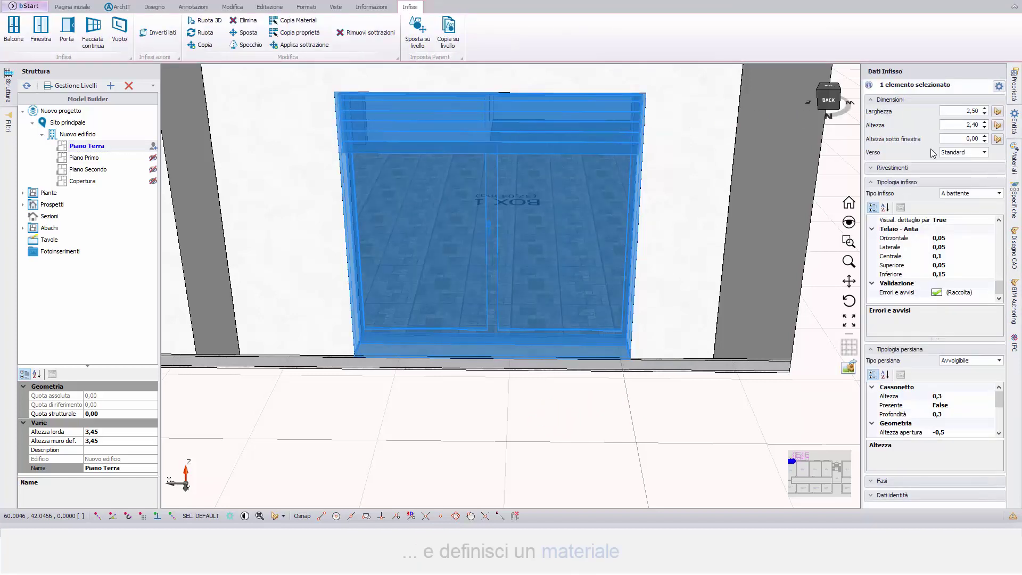
# Assign the Serranda metallica material to the shutter frame (Telaio della persiana) of the BOX 1 door.
pyautogui.click(1014, 159)
pyautogui.click(988, 252)
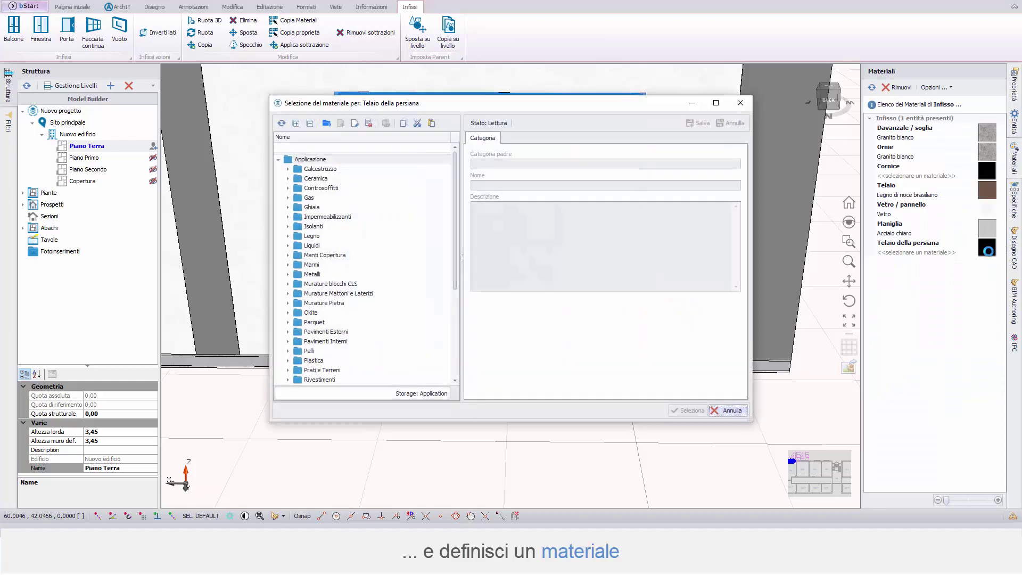
pyautogui.click(388, 150)
pyautogui.write('%serr')
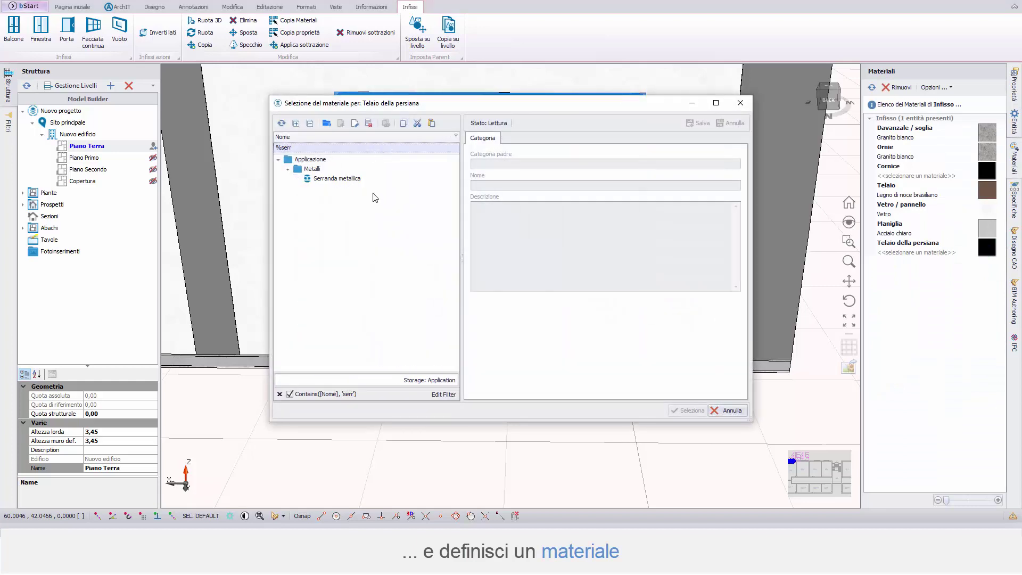
pyautogui.click(351, 179)
pyautogui.click(689, 410)
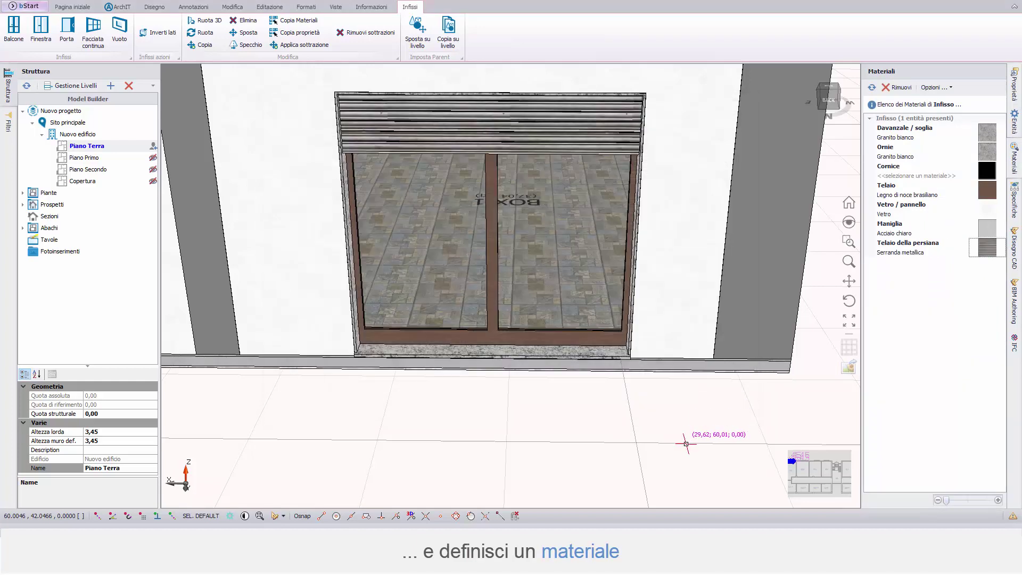
pyautogui.press('Escape')
# Set the roller shutter's opening height (Altezza apertura) on the BOX 1 door to 0.
pyautogui.click(515, 118)
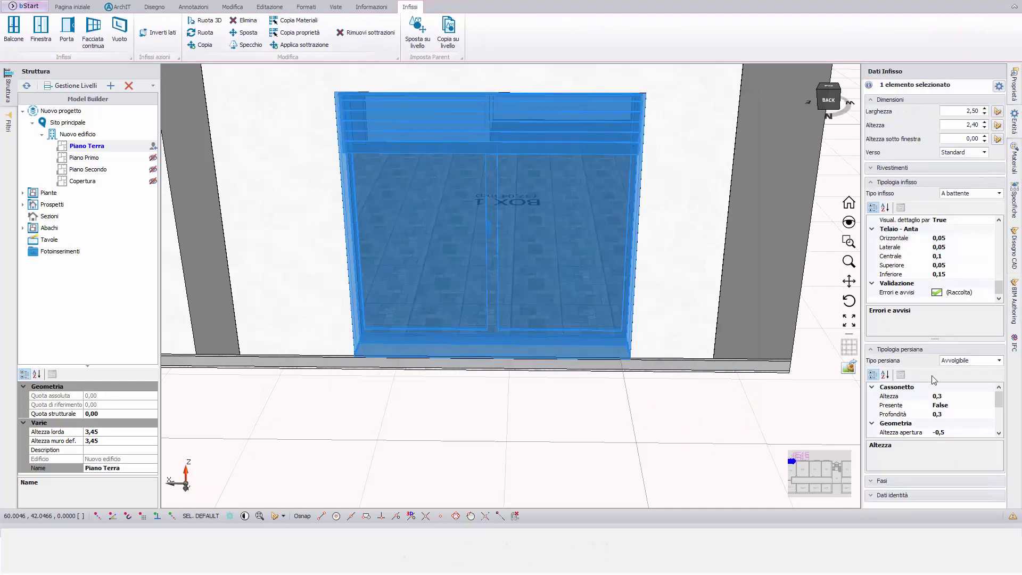
pyautogui.moveTo(998, 403); pyautogui.dragTo(999, 407)
pyautogui.click(967, 423)
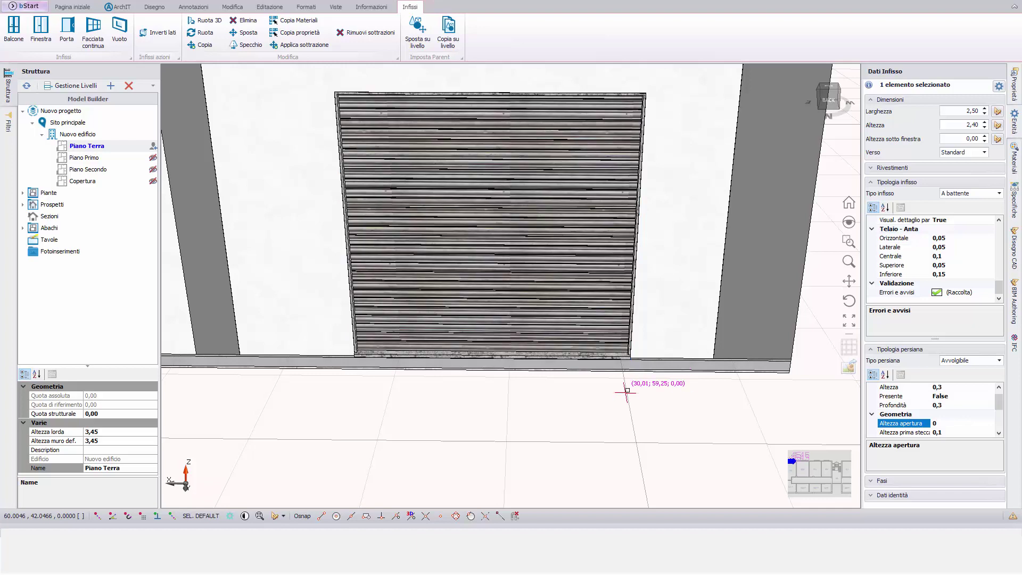
pyautogui.press('Escape')
# Copy the properties of the shuttered BOX 1 door to the doors of BOX 2, BOX 3 and BOX 4.
pyautogui.scroll(-6, 609, 404)
pyautogui.moveTo(609, 404); pyautogui.dragTo(707, 320, button='middle')
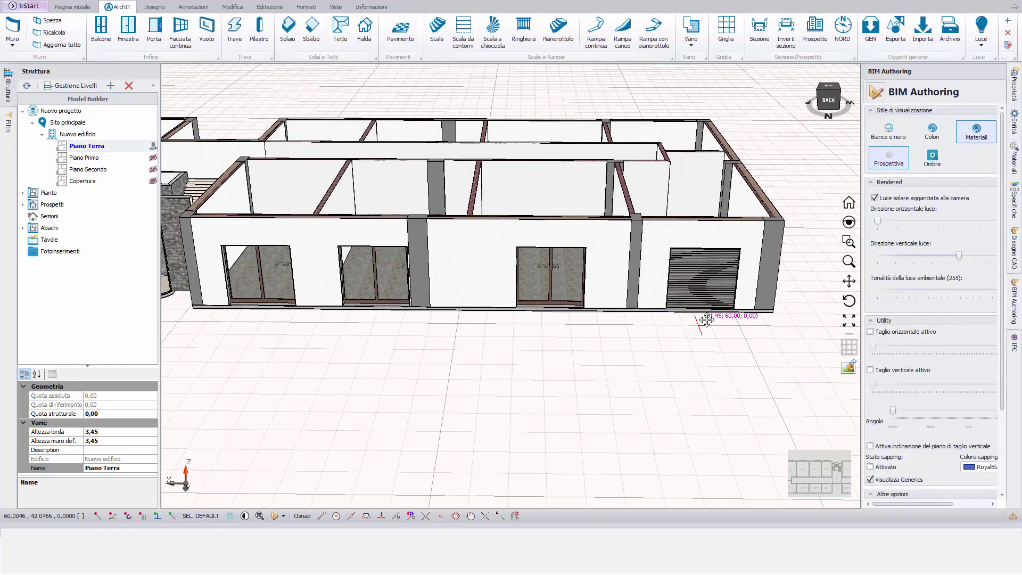
pyautogui.click(267, 279)
pyautogui.click(379, 264)
pyautogui.click(544, 268)
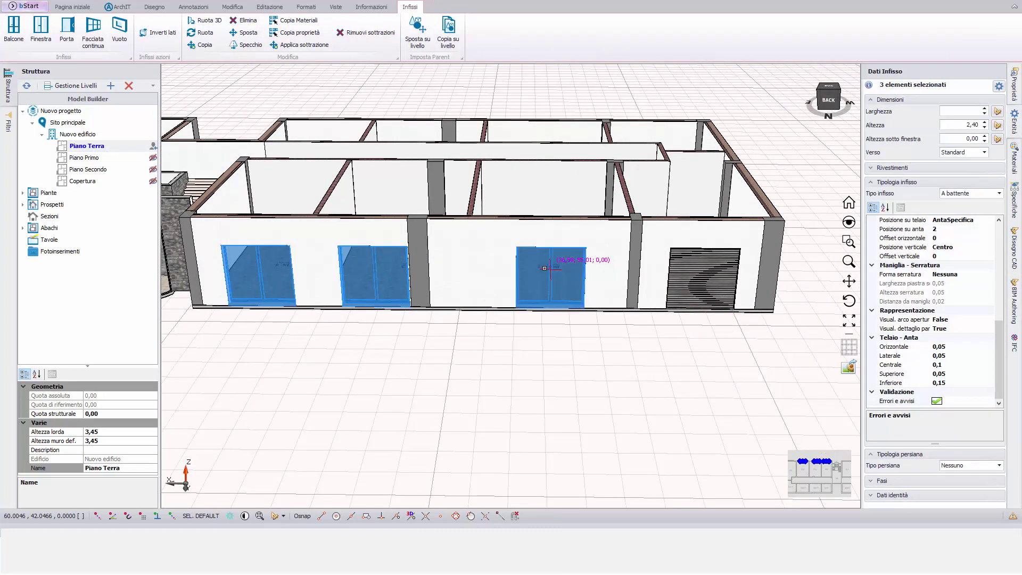
pyautogui.click(723, 253)
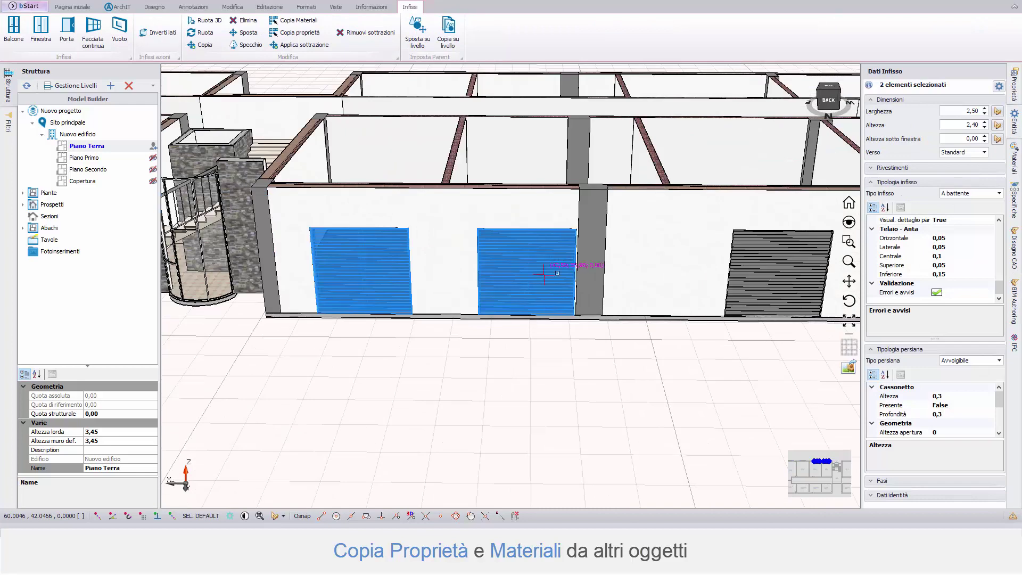
# Copy the materials of the BOX 1 shuttered door to the doors of BOX 2, BOX 3 and BOX 4.
pyautogui.keyDown('ctrl'); pyautogui.click(777, 271); pyautogui.keyUp('ctrl')
pyautogui.scroll(-3, 538, 354)
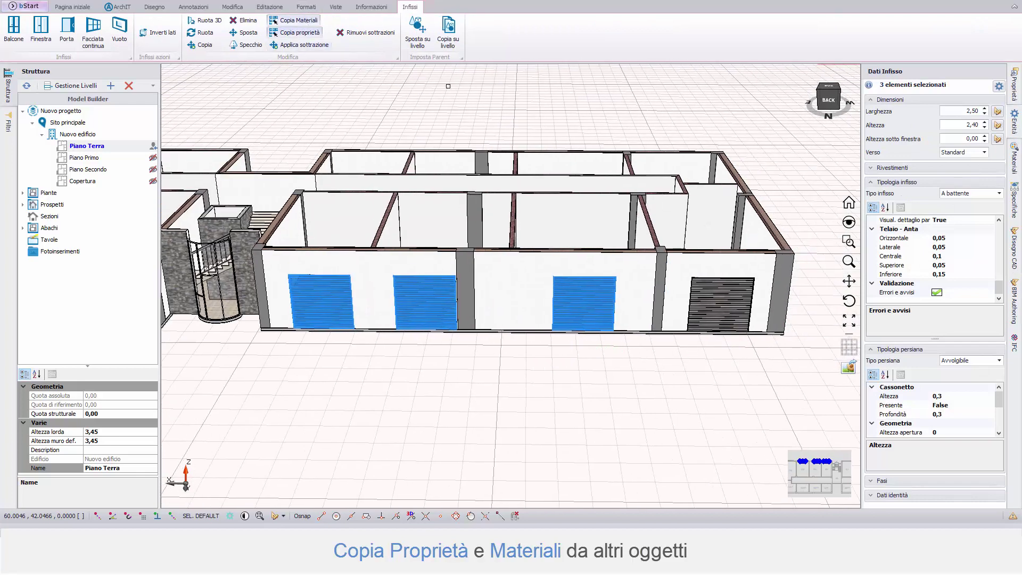
pyautogui.click(758, 290)
pyautogui.click(648, 441)
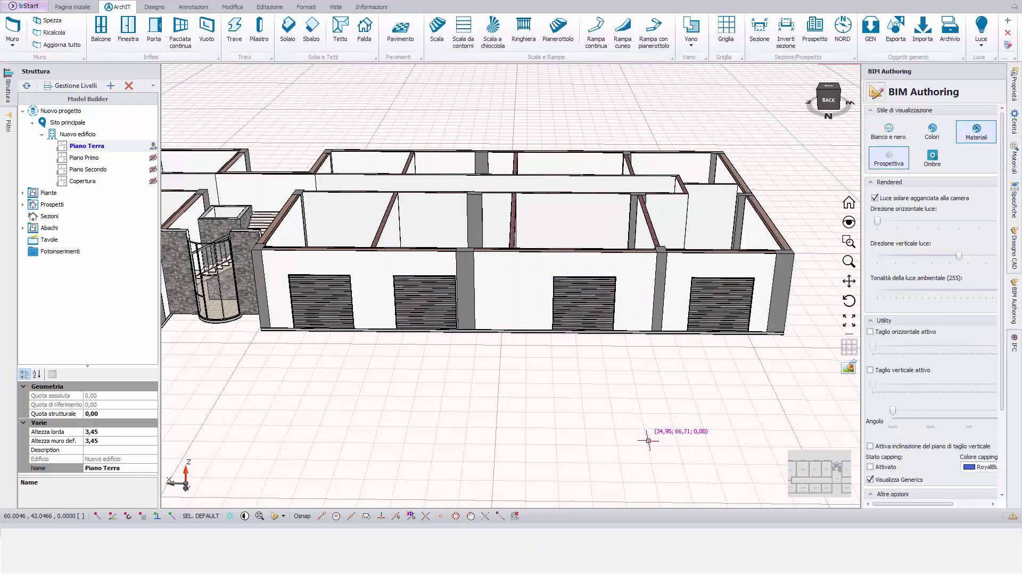
# Show the 3D model in the Colori style, viewed from the interior side of the BOX 1 door.
pyautogui.click(816, 472)
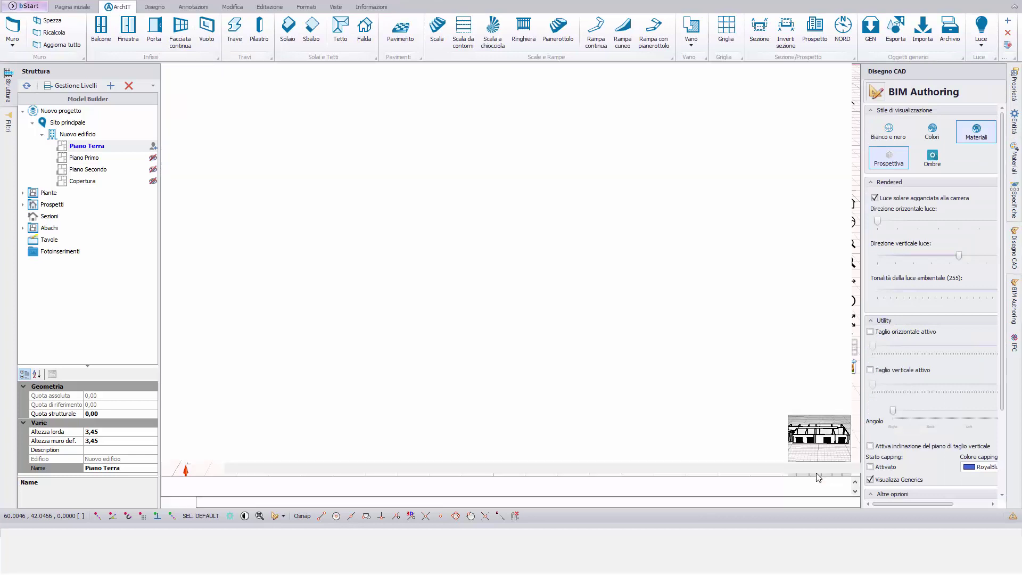
pyautogui.moveTo(476, 323); pyautogui.dragTo(485, 303, button='middle')
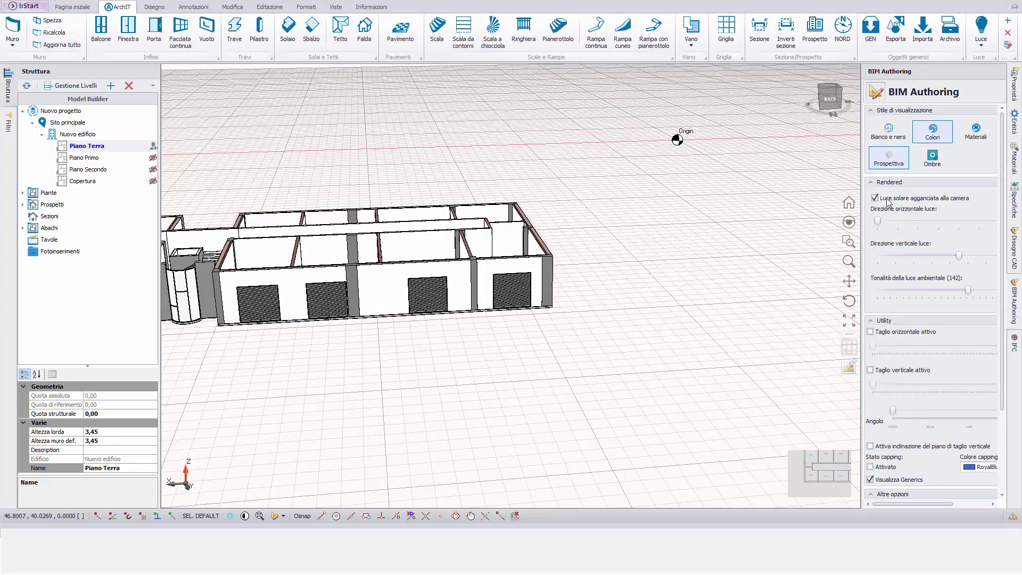
pyautogui.scroll(4, 520, 299)
pyautogui.keyDown('shift'); pyautogui.moveTo(681, 289); pyautogui.dragTo(385, 302, button='middle'); pyautogui.keyUp('shift')
pyautogui.scroll(6, 392, 278)
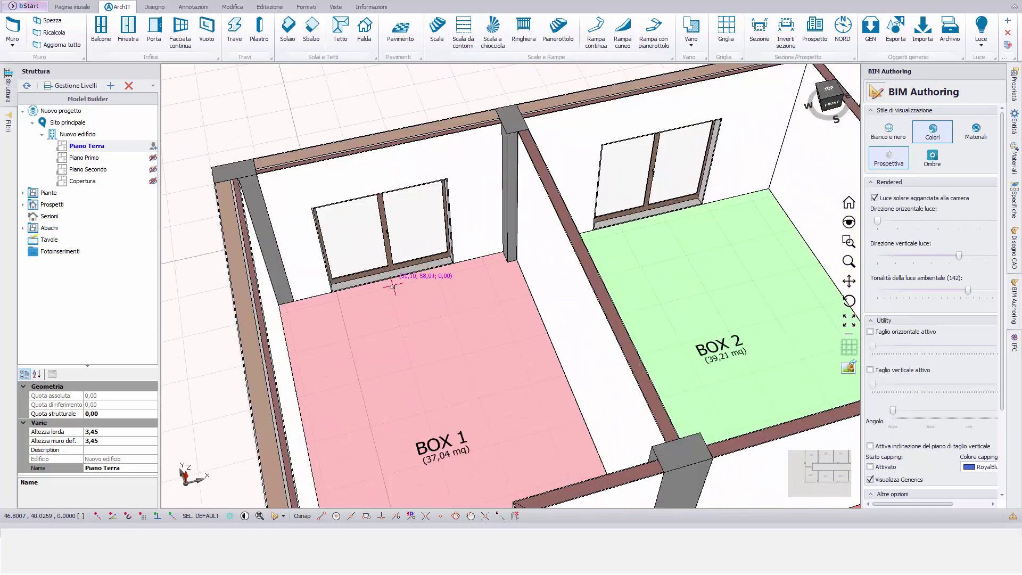
# Enable the shutter box (Cassonetto) on the BOX 1 door and set its depth to 0,38.
pyautogui.click(373, 261)
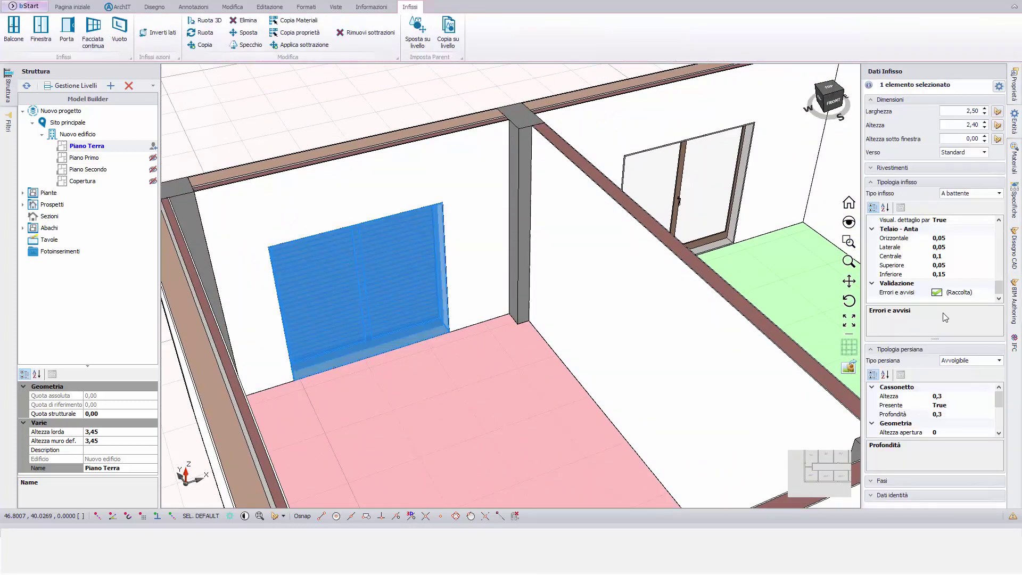
pyautogui.click(956, 415)
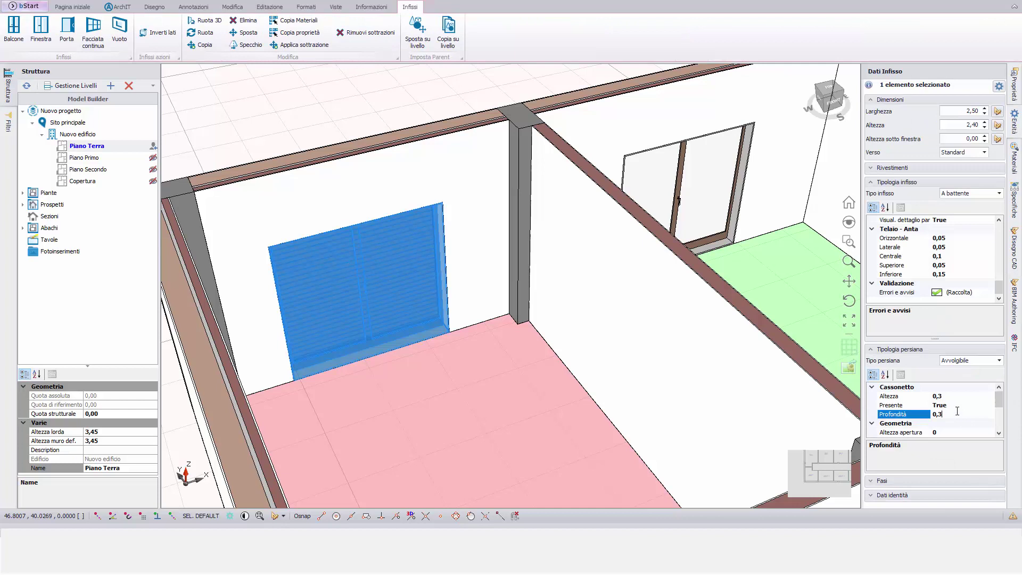
pyautogui.click(988, 406)
pyautogui.click(942, 415)
pyautogui.write('8')
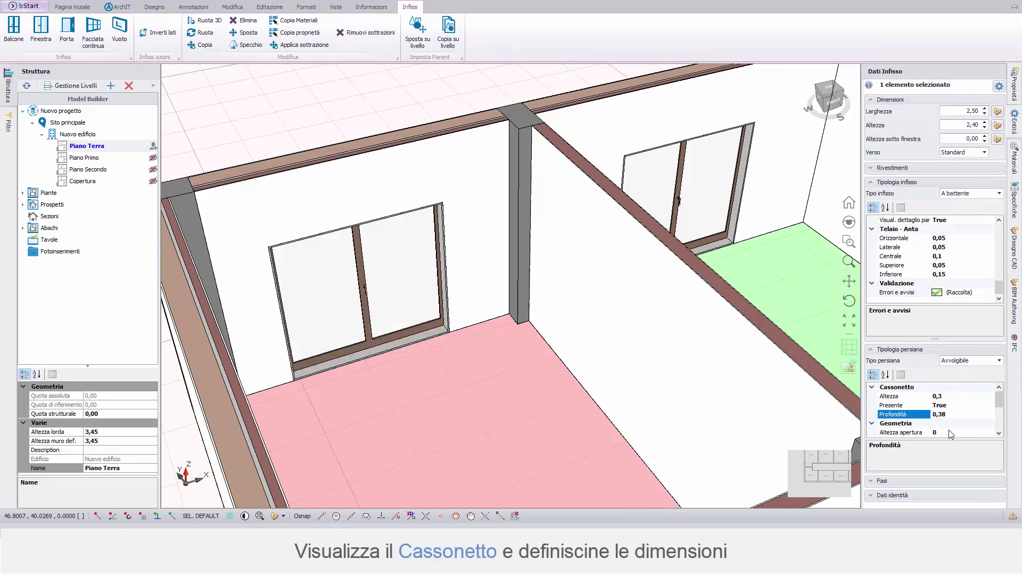
pyautogui.scroll(10, 662, 387)
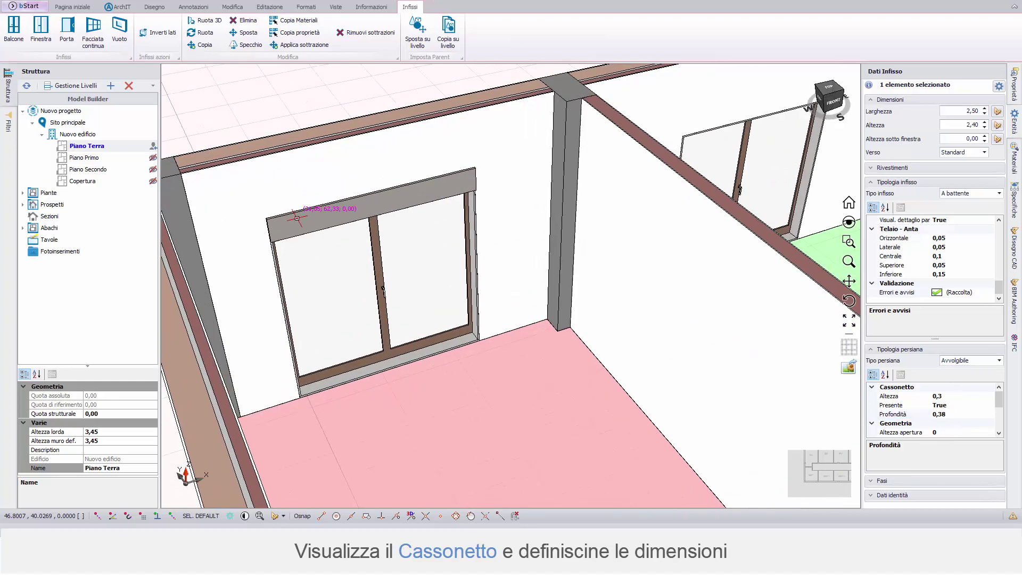
pyautogui.moveTo(341, 251); pyautogui.dragTo(403, 263, button='middle')
# Return to the floor plan and insert a 1,00 by 1,60 window with a 1,00 sill height in Cantona 1's lower outer wall.
pyautogui.scroll(-1, 348, 252)
pyautogui.scroll(-9, 348, 252)
pyautogui.scroll(-5, 403, 262)
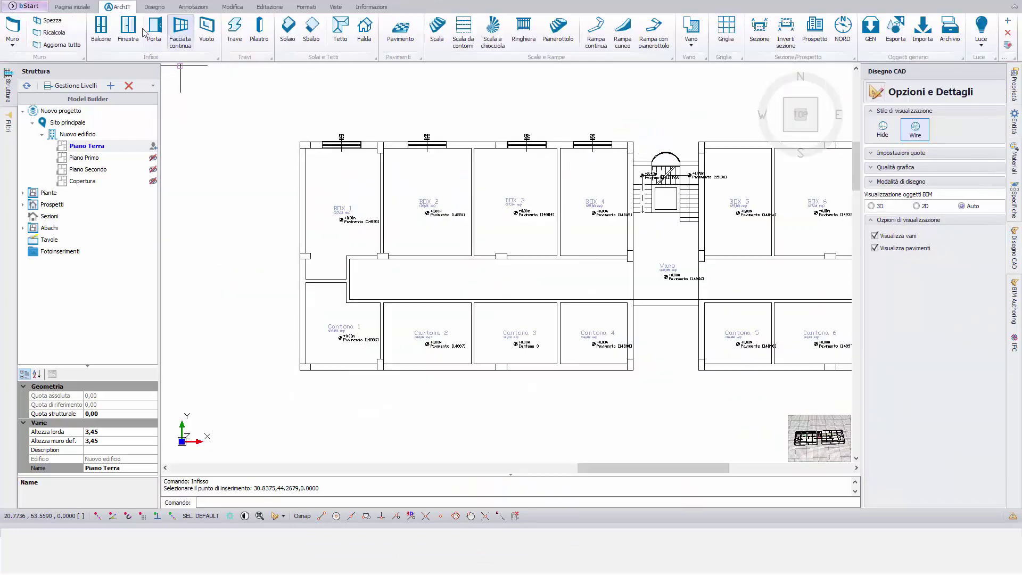
pyautogui.click(129, 28)
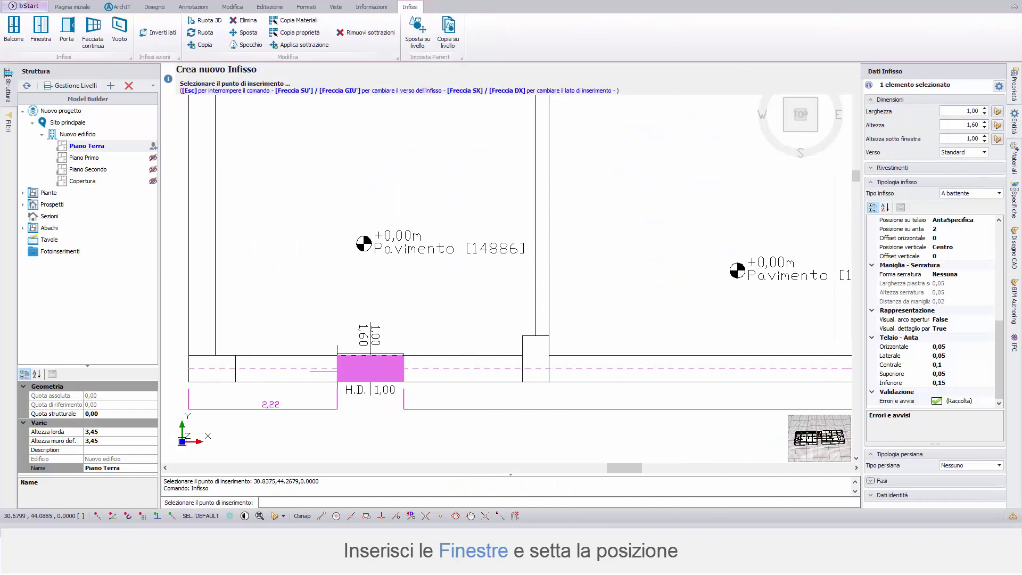
pyautogui.hotkey('ctrl', 'space')
pyautogui.hotkey('ctrl', 'space')
pyautogui.click(337, 371)
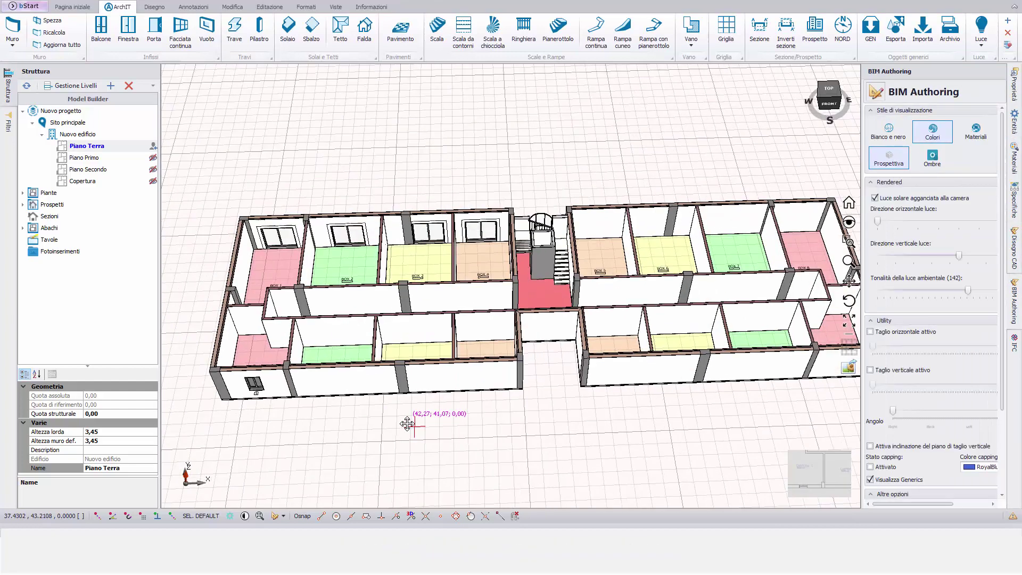
# Set the Cantona 1 window's height to 0,60 and its sill height to 1,60 in the 3D model.
pyautogui.moveTo(407, 423); pyautogui.dragTo(636, 390, button='middle')
pyautogui.scroll(8, 504, 349)
pyautogui.click(506, 328)
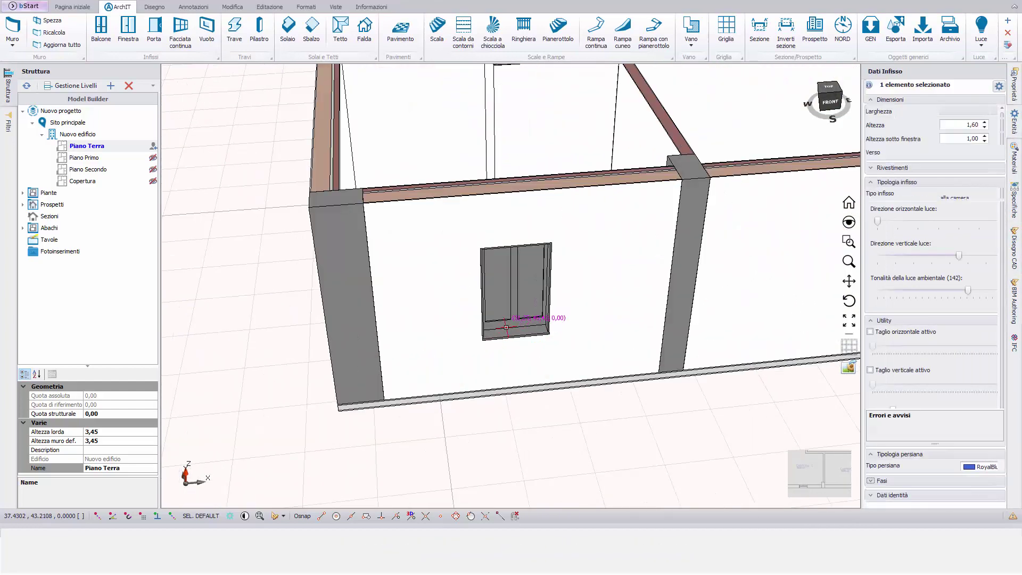
pyautogui.click(954, 124)
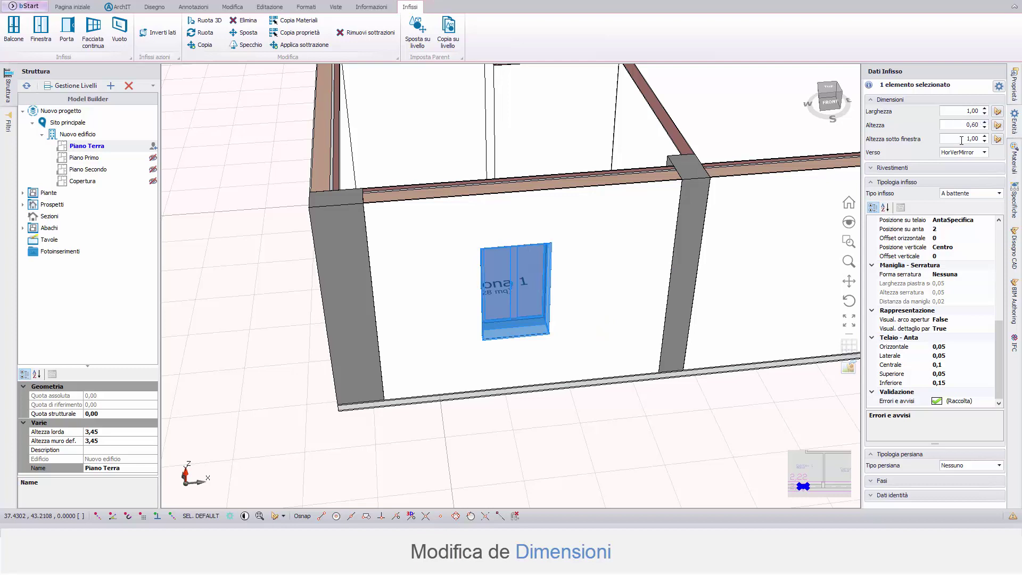
pyautogui.hotkey('shift', 'End')
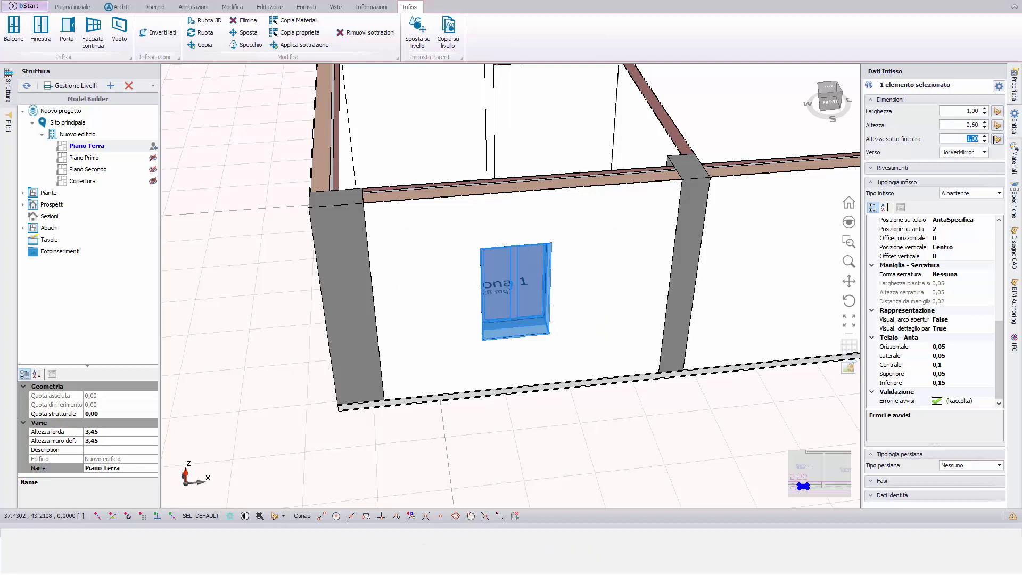
pyautogui.press('Return')
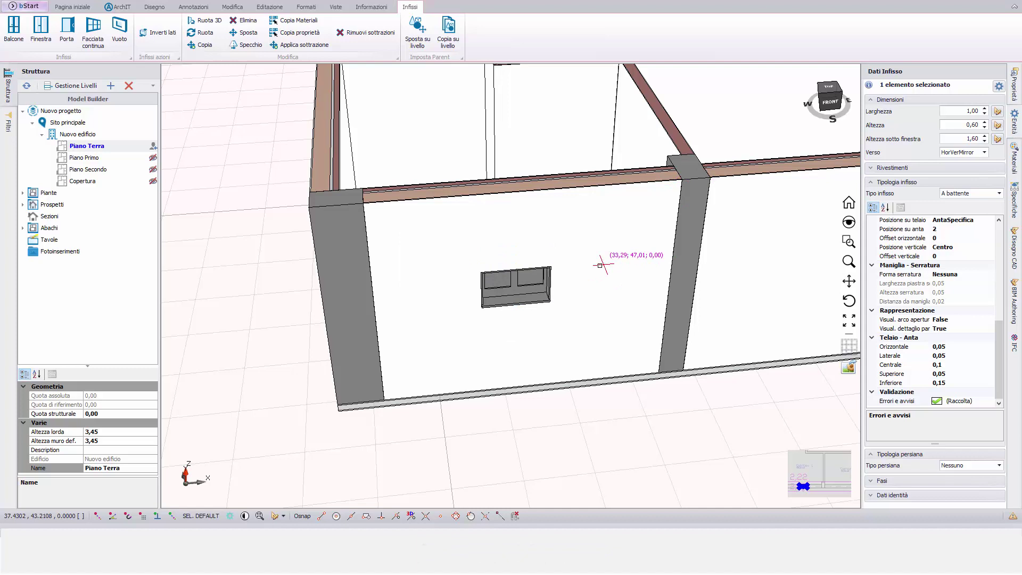
# Set the number of vertical leaves (N° Ante Vert.) of the Cantona 1 window to 1.
pyautogui.scroll(3, 522, 320)
pyautogui.click(519, 285)
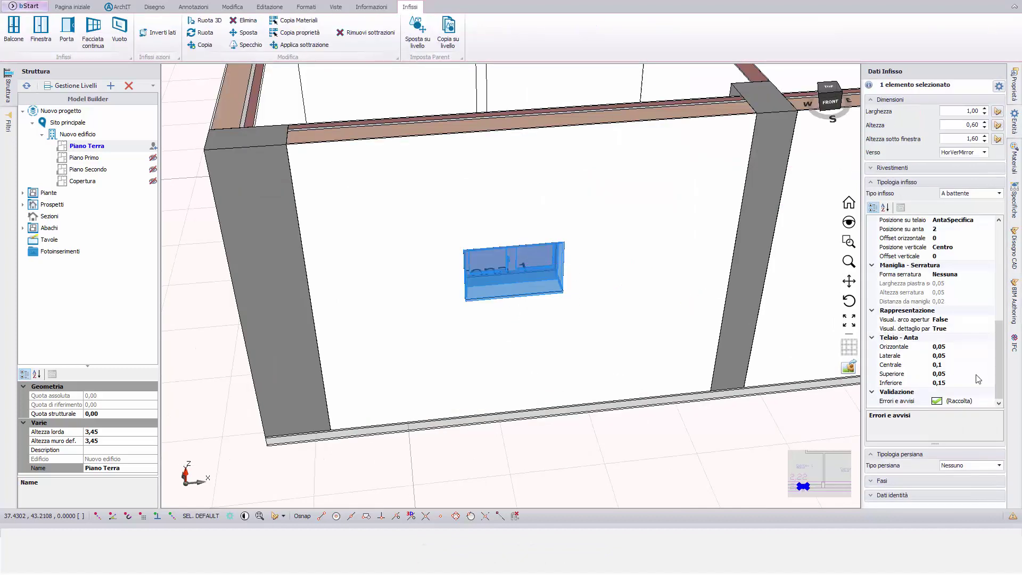
pyautogui.moveTo(999, 365); pyautogui.dragTo(999, 272)
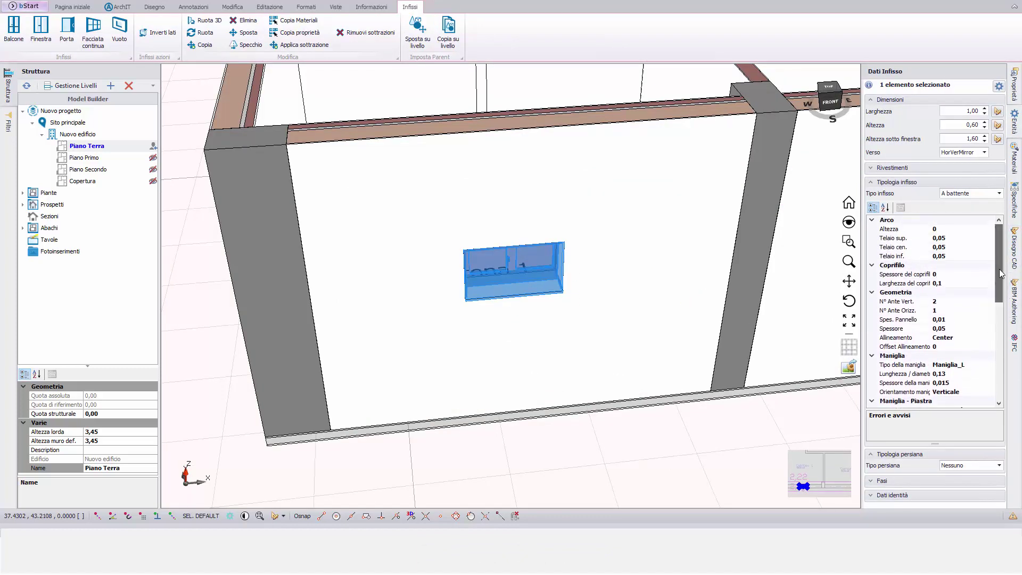
pyautogui.click(954, 301)
pyautogui.write('1')
pyautogui.press('Return')
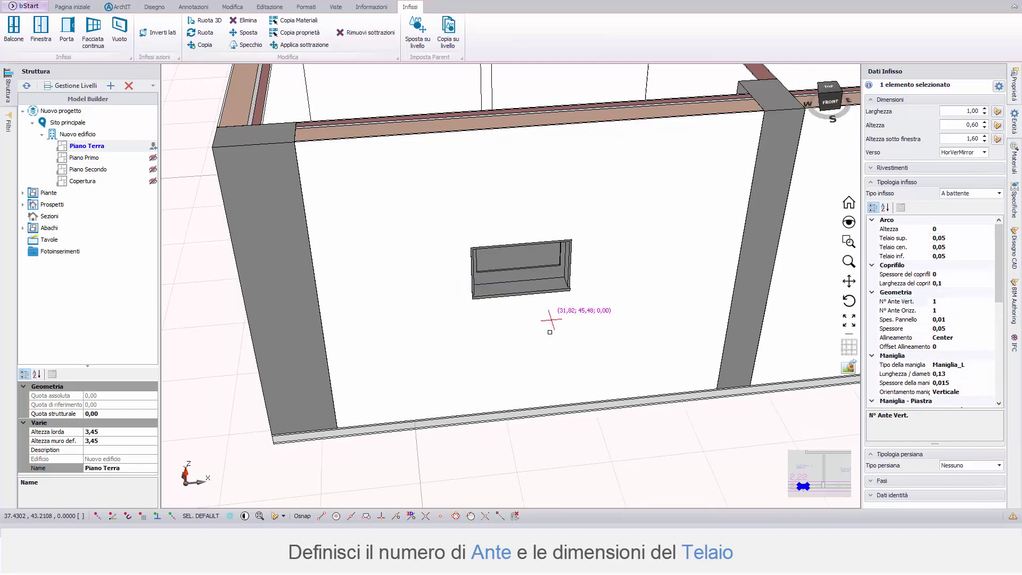
# Set the lower leaf frame dimension (Telaio - Anta, Inferiore) of the Cantona 1 window to 0,05.
pyautogui.scroll(5, 527, 314)
pyautogui.moveTo(998, 234); pyautogui.dragTo(998, 330)
pyautogui.click(958, 382)
pyautogui.press('BackSpace')
pyautogui.write('05')
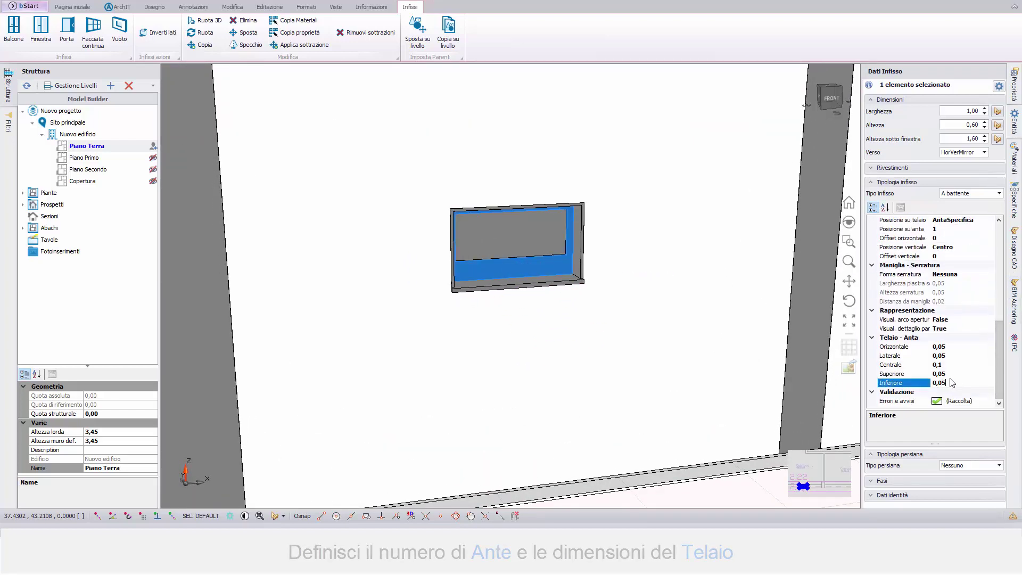
pyautogui.press('Return')
pyautogui.scroll(-6, 592, 344)
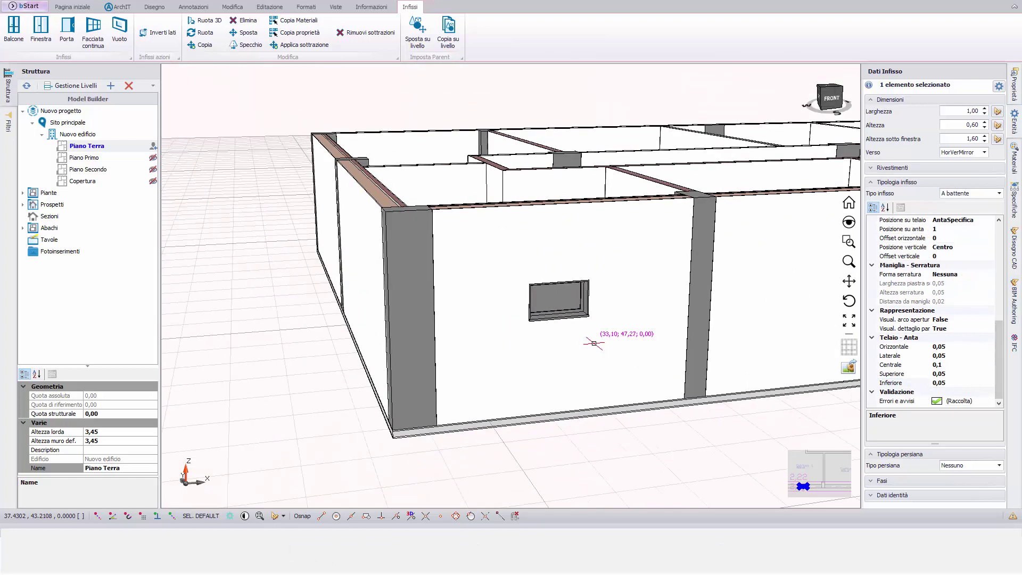
# Copy the materials of the BOX 1 balcony door to the Cantona 1 window.
pyautogui.scroll(5, 525, 128)
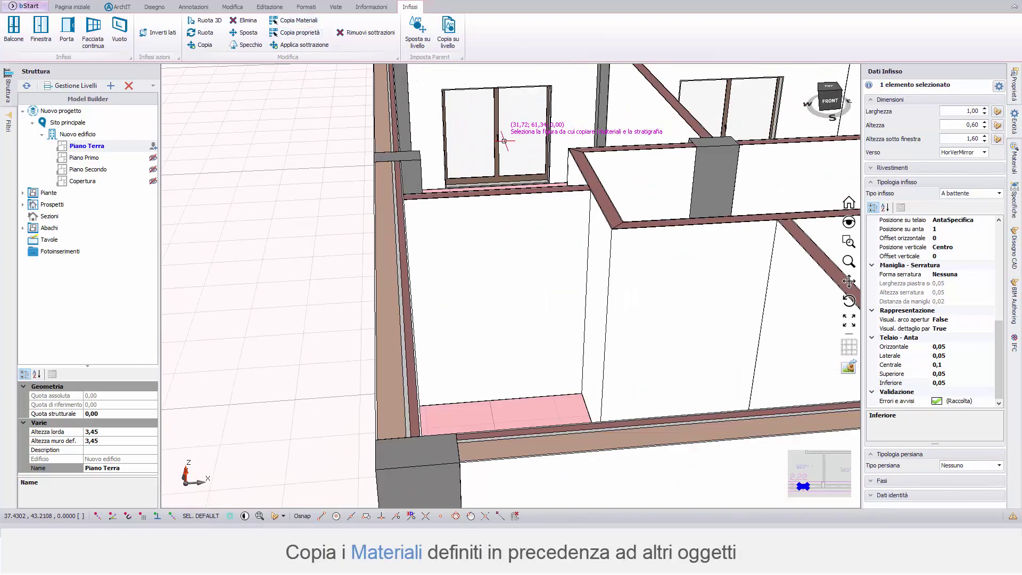
pyautogui.click(524, 128)
pyautogui.scroll(-5, 554, 270)
pyautogui.press('Escape')
pyautogui.scroll(8, 554, 270)
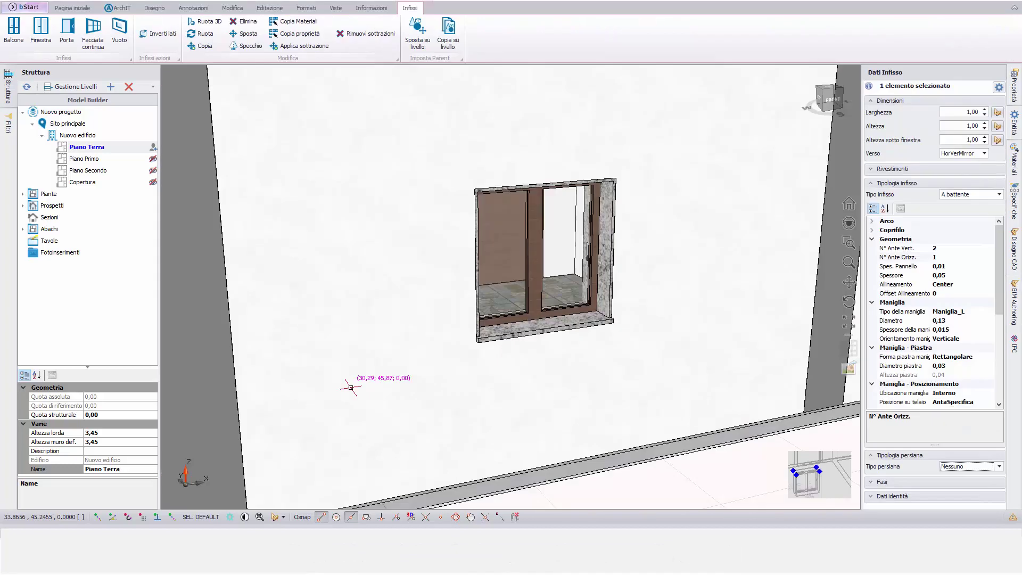
# Give the 1,00 by 1,00 window an Avvolgibile shutter with an opening height of -0,3.
pyautogui.click(999, 467)
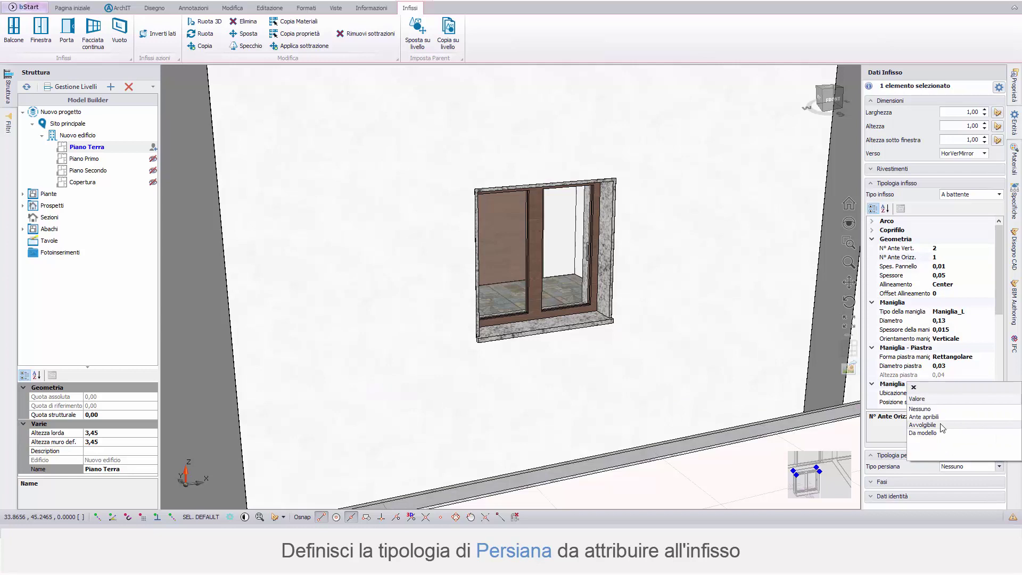
pyautogui.click(922, 425)
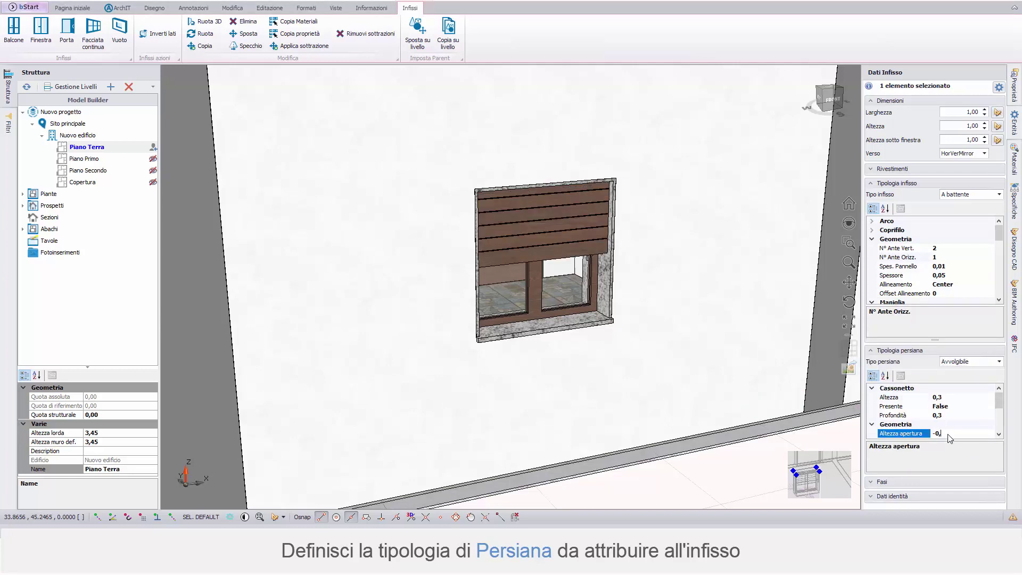
pyautogui.press('Return')
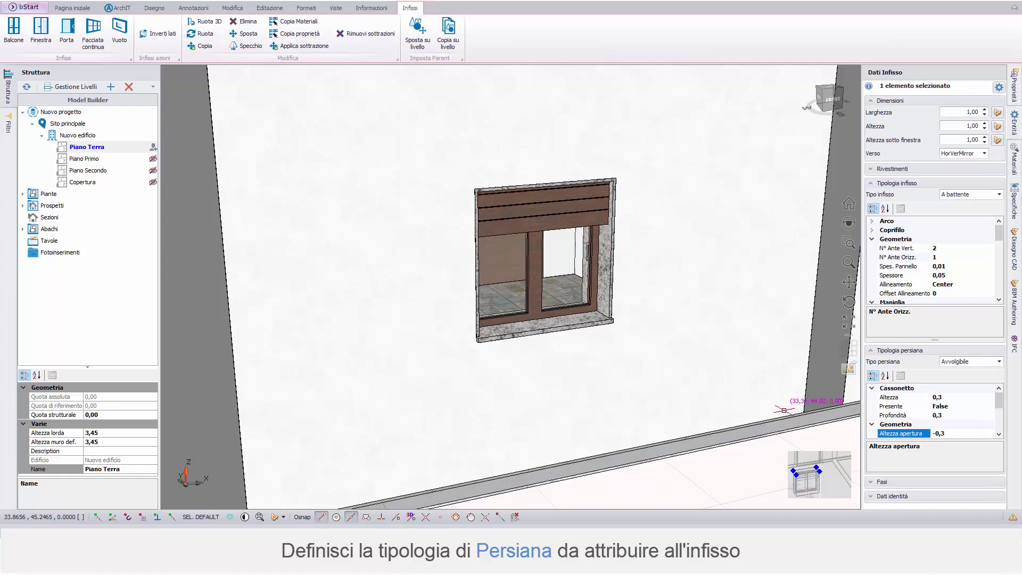
# Change the window's shutter type to Ante apribili and view the window with its hinged shutters.
pyautogui.click(1001, 362)
pyautogui.click(980, 394)
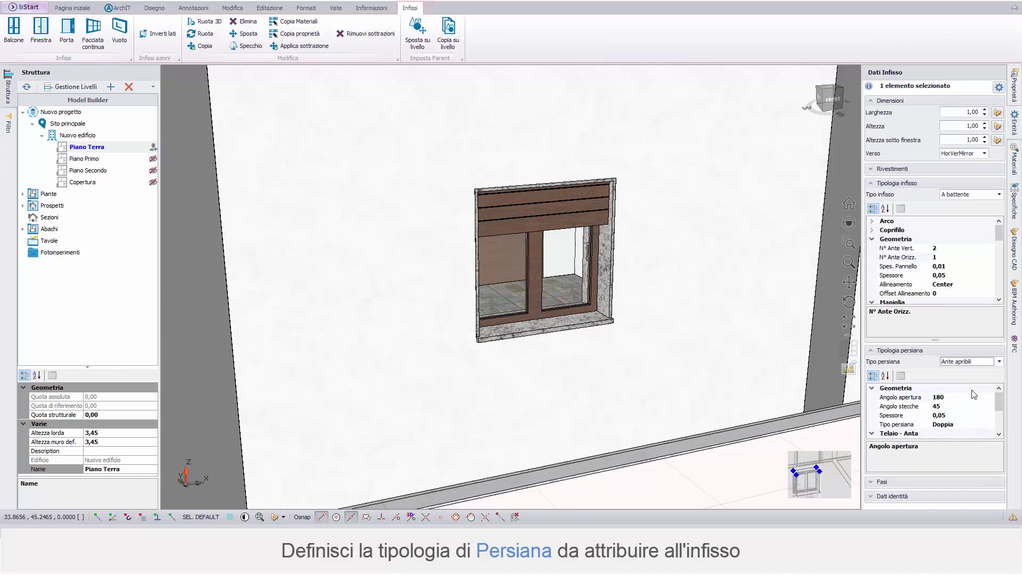
pyautogui.click(781, 367)
pyautogui.moveTo(781, 367); pyautogui.dragTo(617, 375, button='middle')
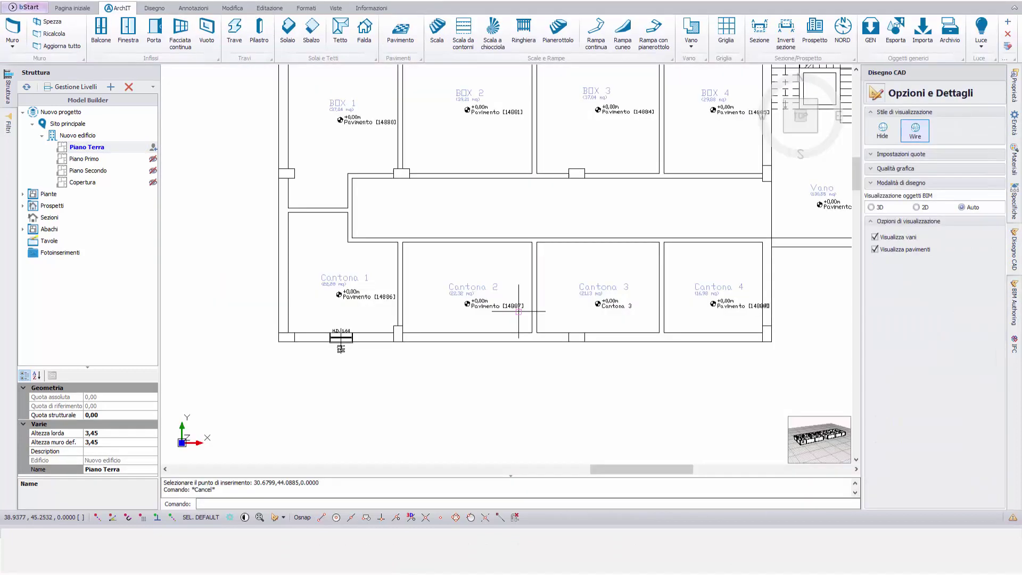
# Copy the Cantona 1 window in plan into the outer walls of Cantona 2, Cantona 3 and Cantona 4, then show the 3D model.
pyautogui.click(331, 342)
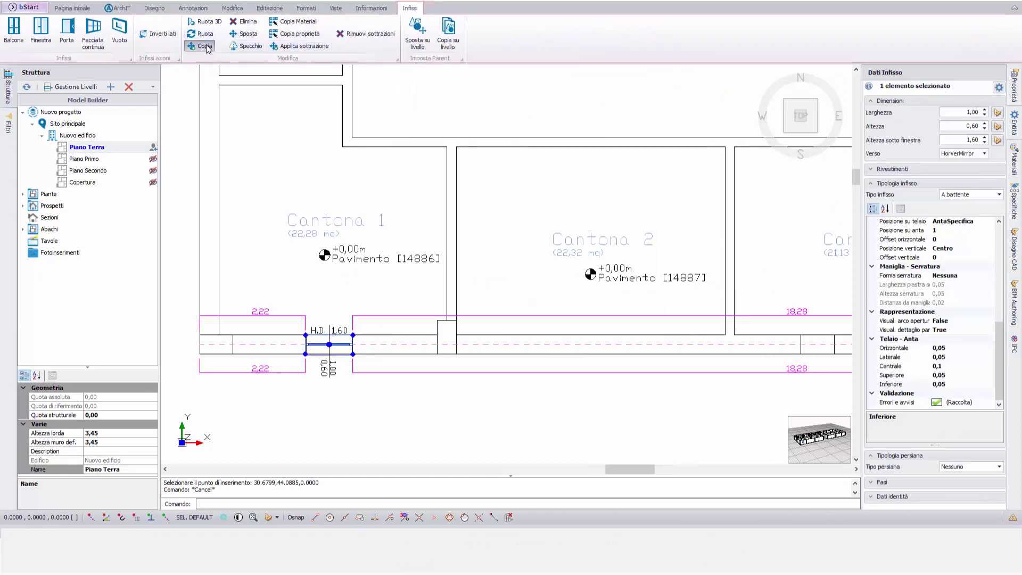
pyautogui.click(202, 46)
pyautogui.click(329, 344)
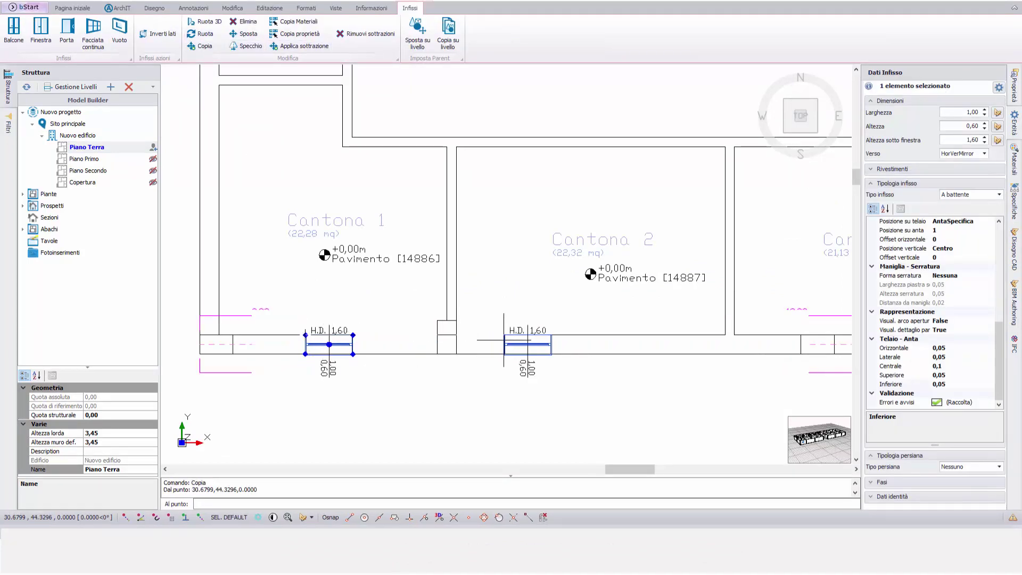
pyautogui.click(595, 344)
pyautogui.moveTo(821, 323); pyautogui.dragTo(393, 334, button='middle')
pyautogui.click(430, 341)
pyautogui.click(660, 351)
pyautogui.scroll(-3, 591, 390)
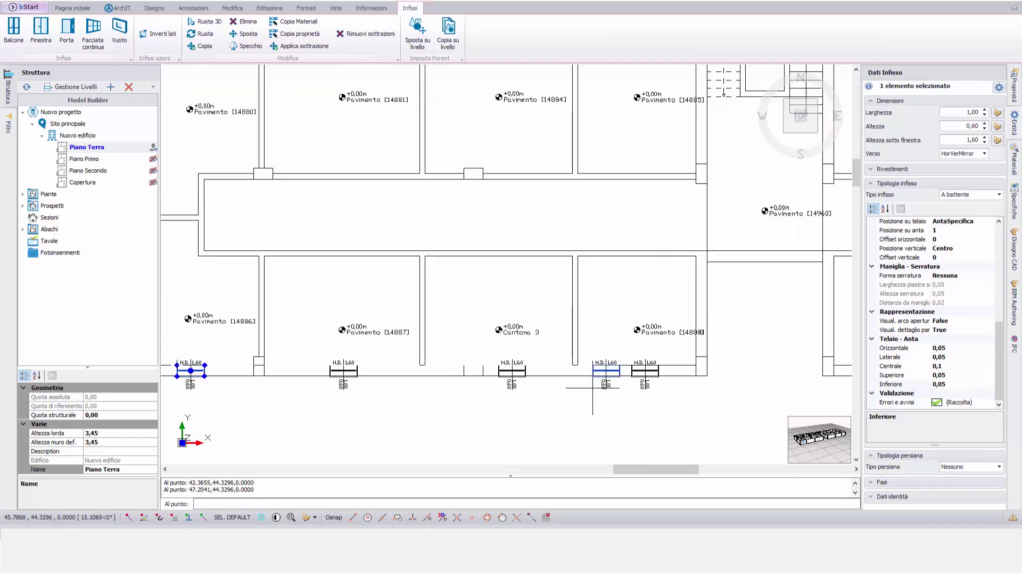
pyautogui.press('Escape')
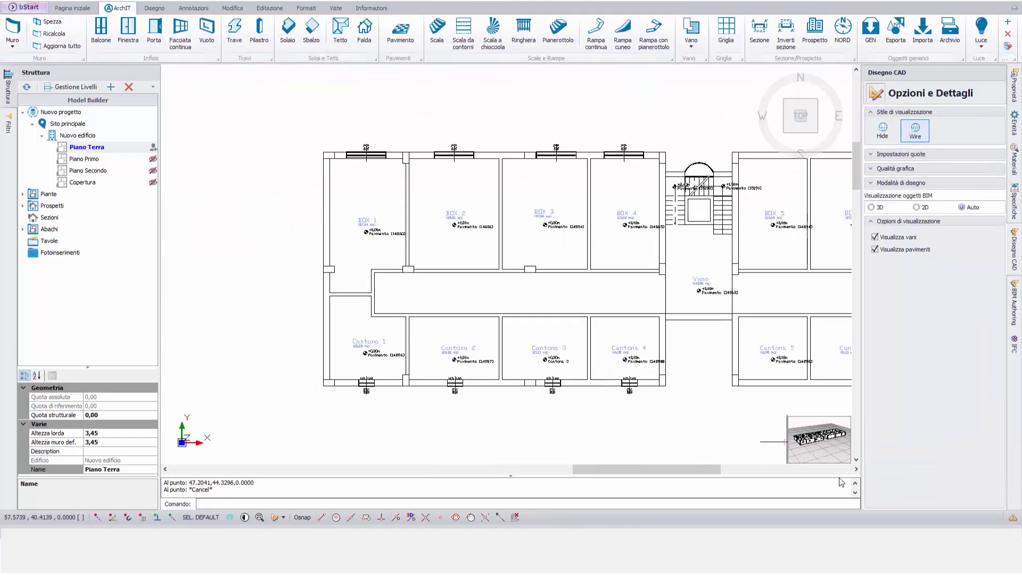
pyautogui.click(819, 439)
pyautogui.scroll(5, 524, 298)
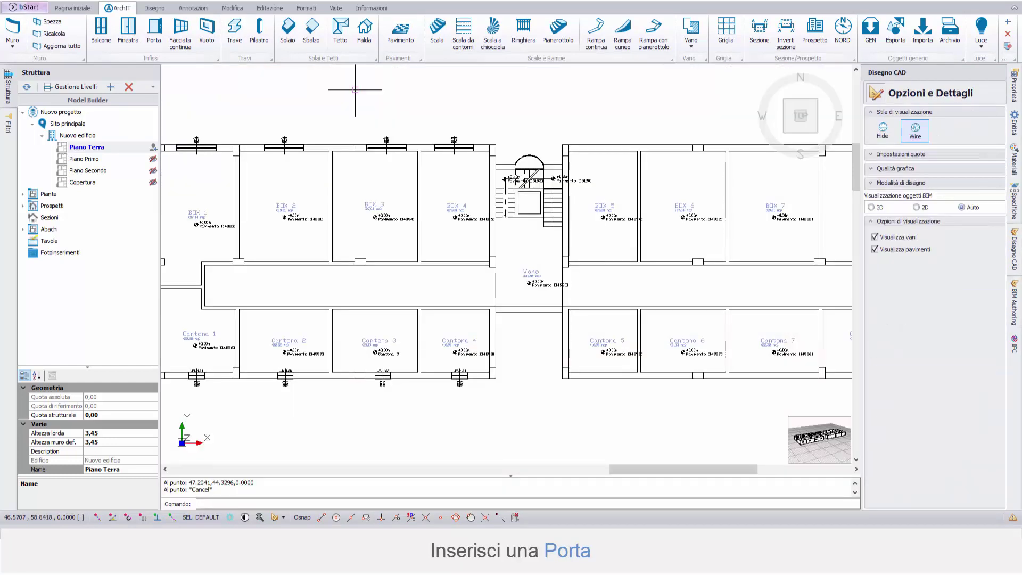
# Insert a 1,00 by 2,10 hinged door in BOX 1's corridor wall, about 0,70 from the corner, opening into the room.
pyautogui.click(154, 29)
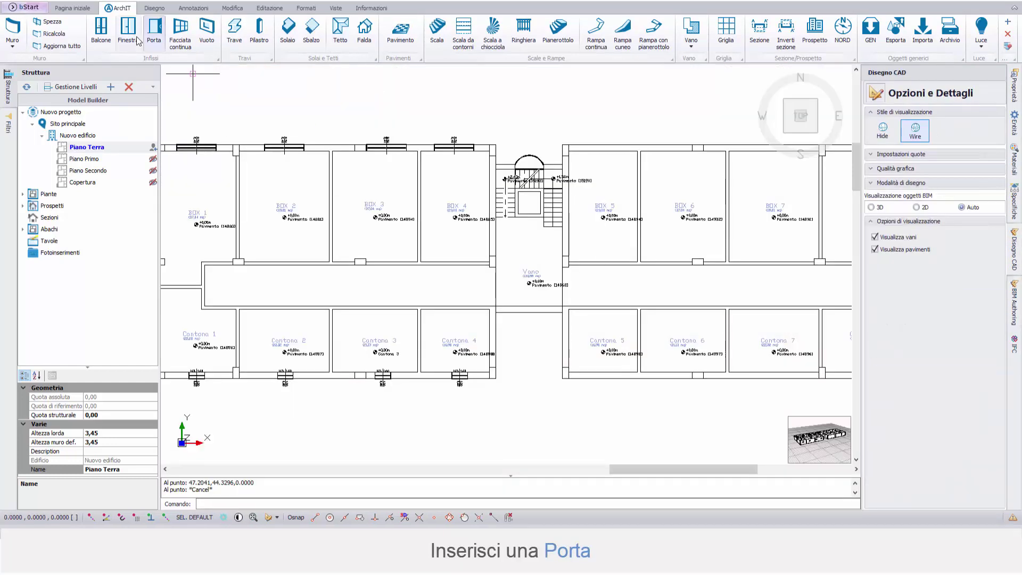
pyautogui.scroll(6, 468, 269)
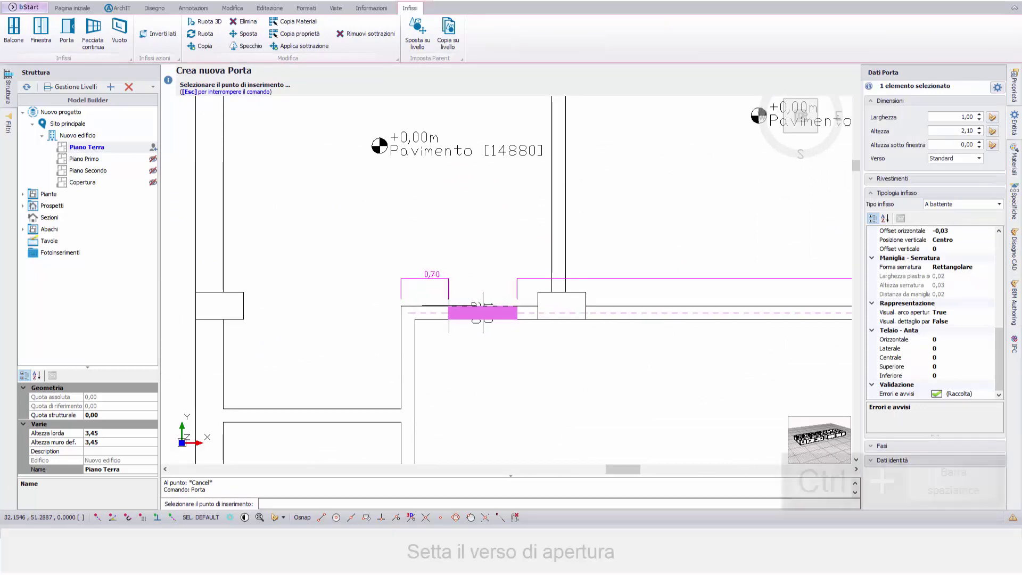
pyautogui.hotkey('ctrl', 'space')
pyautogui.click(482, 312)
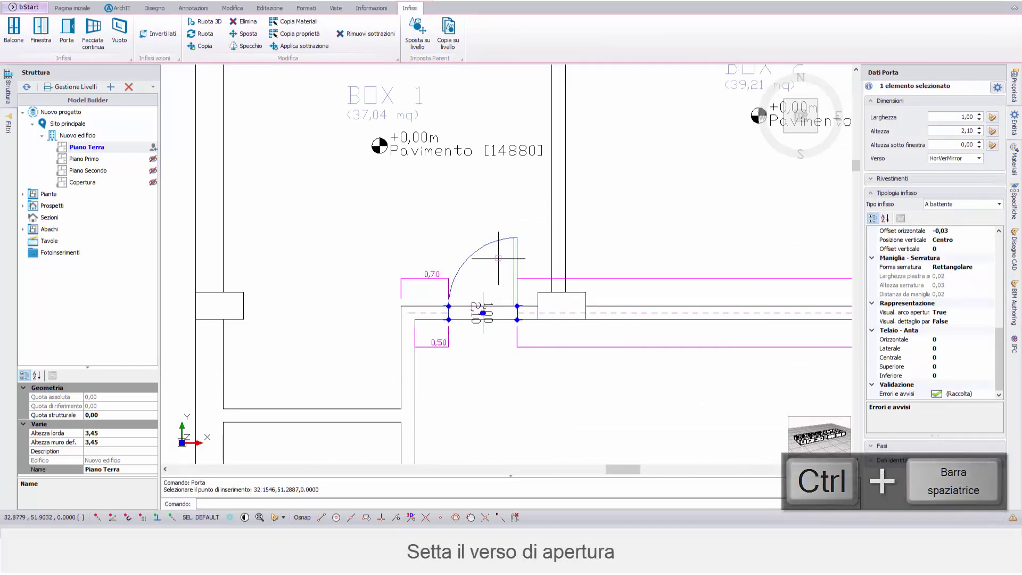
# Insert a 1,00 by 2,10 door in BOX 2's corridor wall, about 5,44 from the wall's west end, opening into the room.
pyautogui.press('Return')
pyautogui.scroll(-2, 397, 243)
pyautogui.moveTo(532, 250); pyautogui.dragTo(397, 242, button='middle')
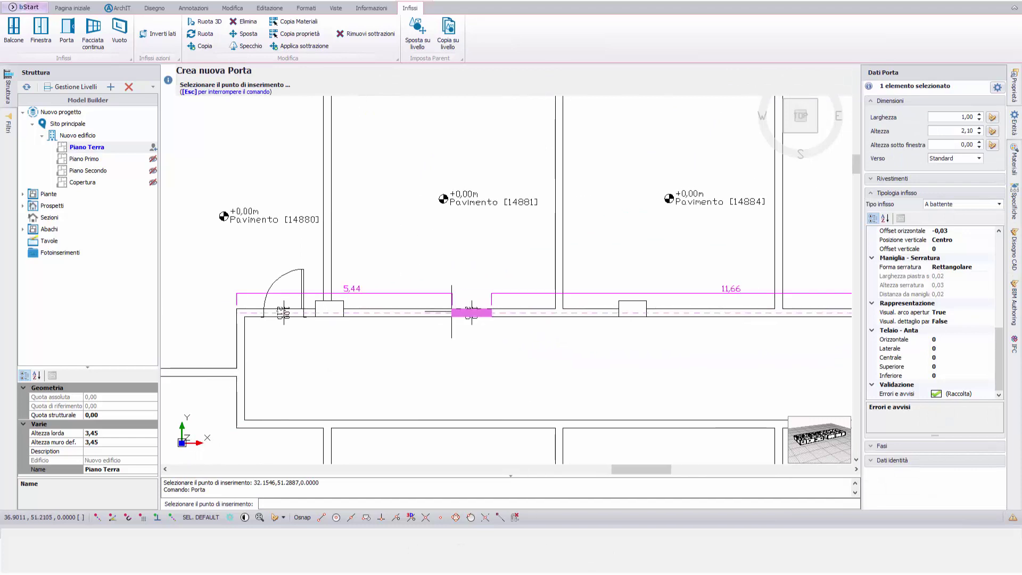
pyautogui.hotkey('ctrl', 'space')
pyautogui.click(472, 313)
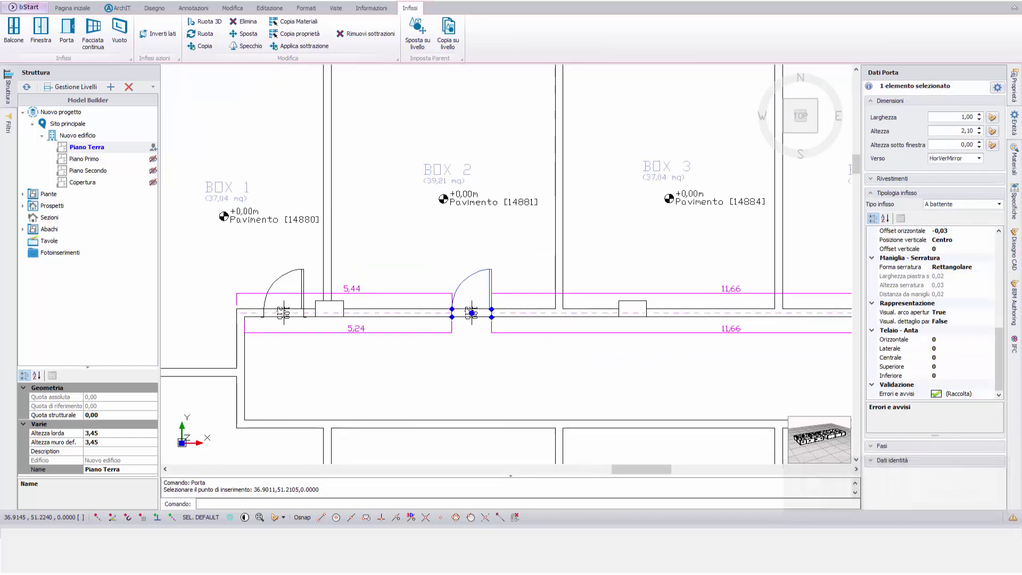
# Insert a 1,00 by 2,10 door in BOX 3's corridor wall, about 10,69 from the wall's west end, opening into the room.
pyautogui.press('Return')
pyautogui.scroll(-2, 479, 319)
pyautogui.scroll(1, 495, 322)
pyautogui.hotkey('ctrl', 'space')
pyautogui.hotkey('ctrl', 'space')
pyautogui.hotkey('ctrl', 'space')
pyautogui.click(475, 322)
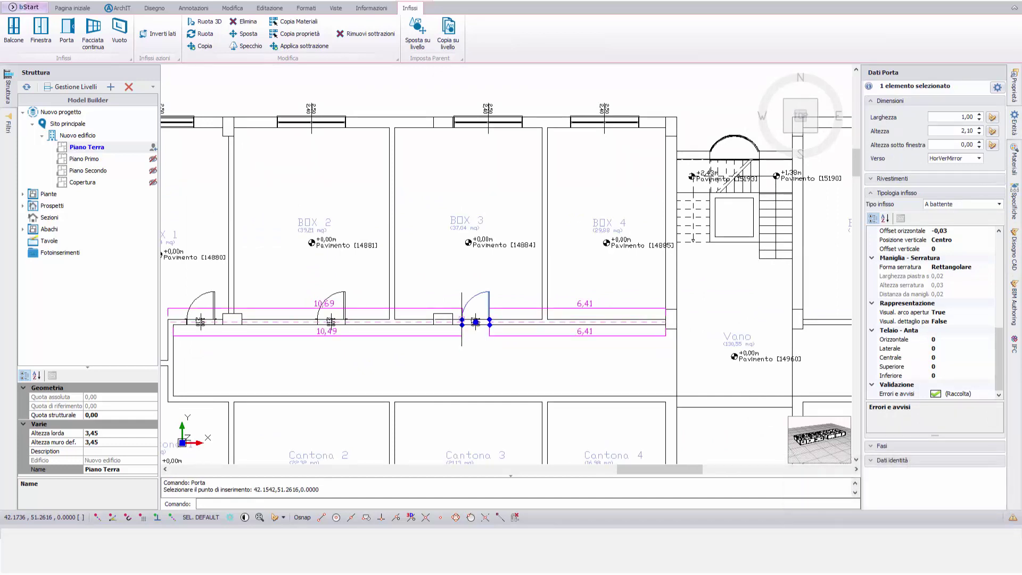
# Insert a 1,00 by 2,10 door in BOX 4's corridor wall, about 1,42 from the wall's east end, opening into the room.
pyautogui.press('Return')
pyautogui.scroll(2, 588, 315)
pyautogui.hotkey('ctrl', 'space')
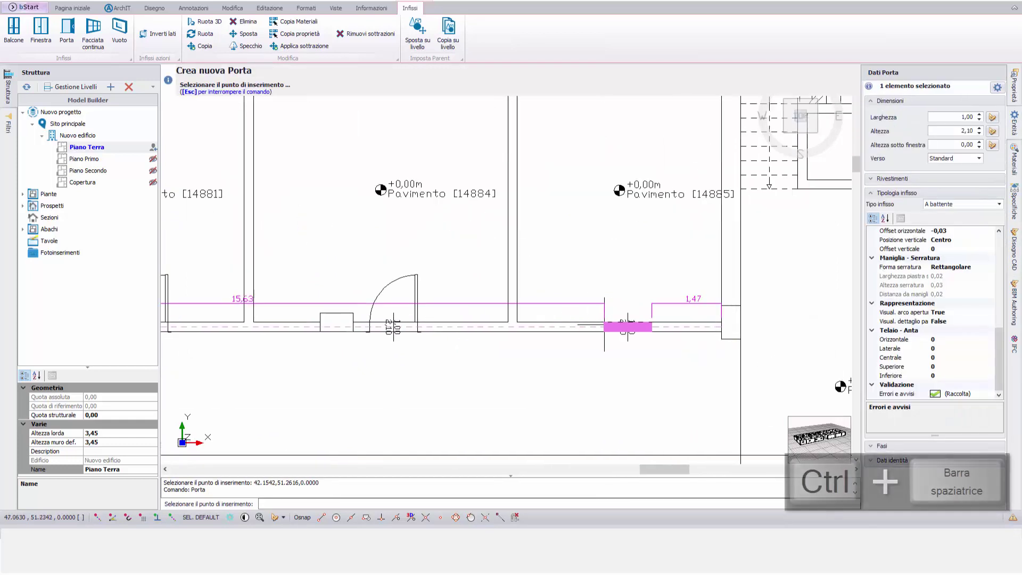
pyautogui.hotkey('ctrl', 'space')
pyautogui.hotkey('ctrl', 'space')
pyautogui.click(630, 327)
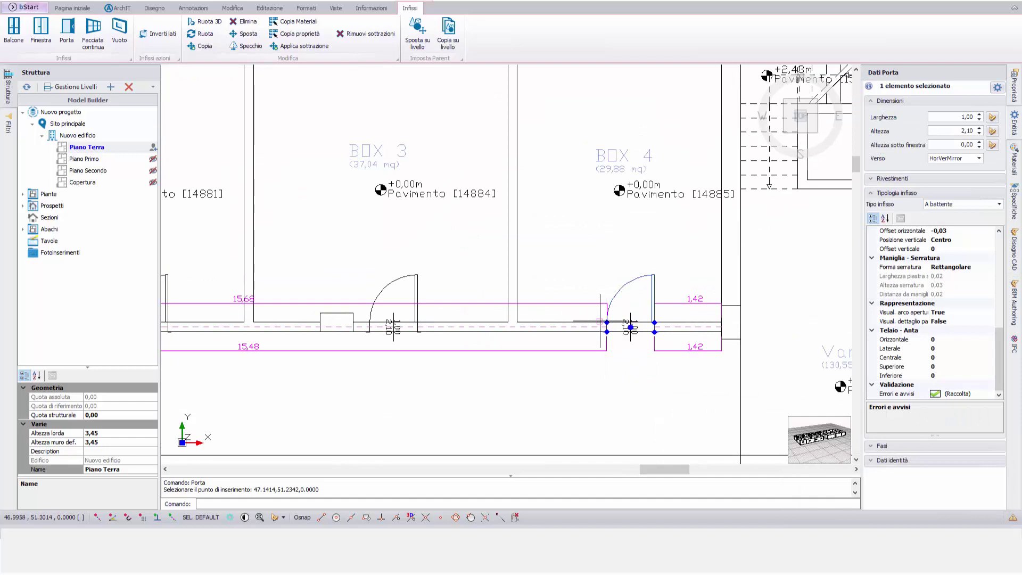
pyautogui.scroll(-3, 601, 322)
pyautogui.press('Escape')
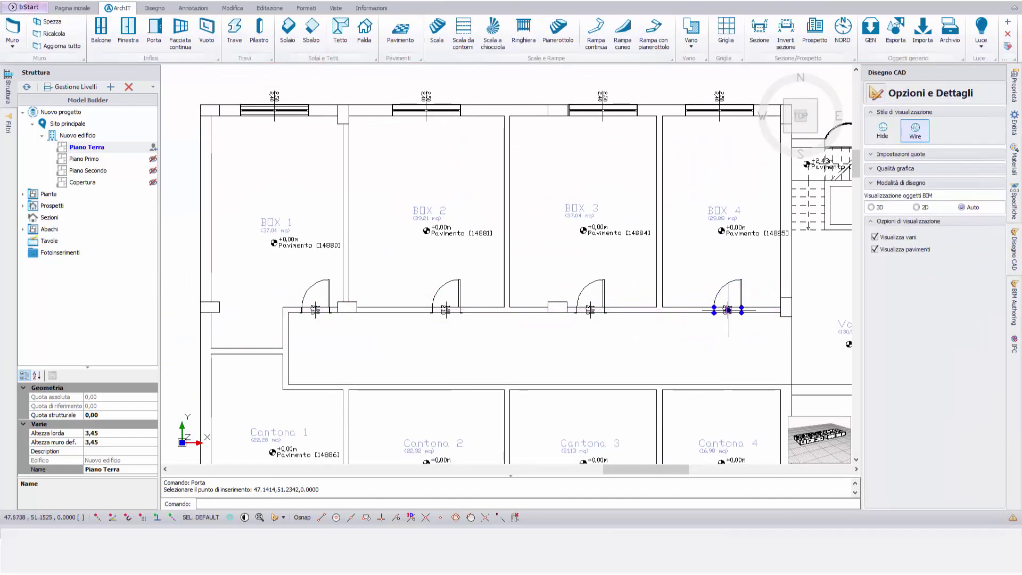
# Mirror the four BOX doors about the corridor's centreline onto the Cantina-side wall, keeping the source objects.
pyautogui.click(728, 310)
pyautogui.click(590, 310)
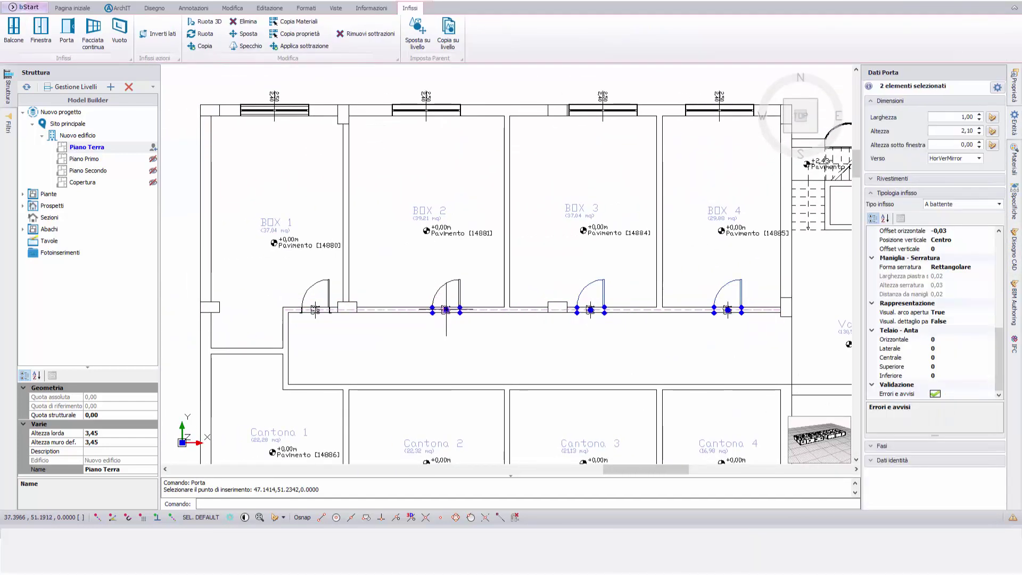
pyautogui.click(316, 310)
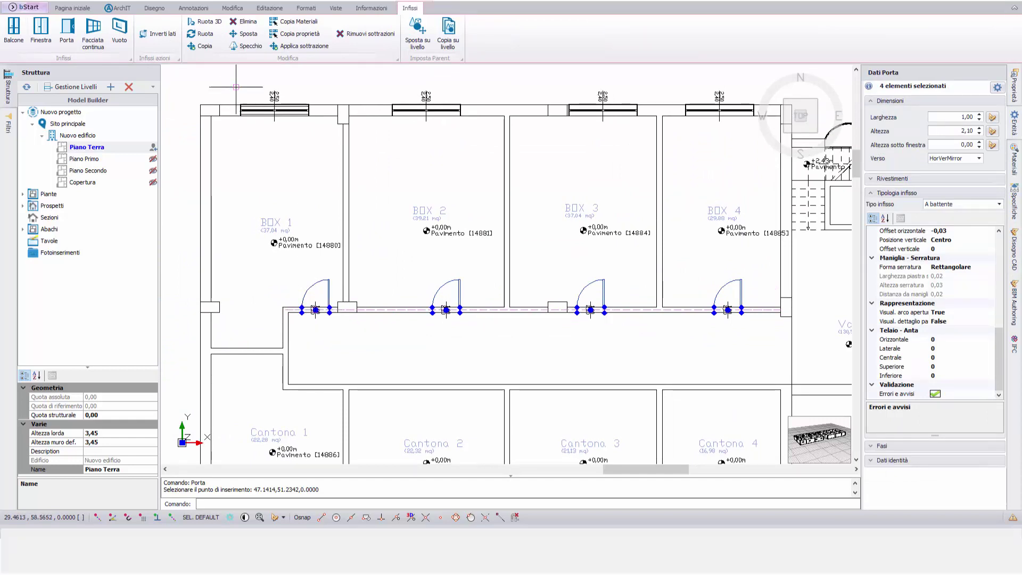
pyautogui.click(248, 45)
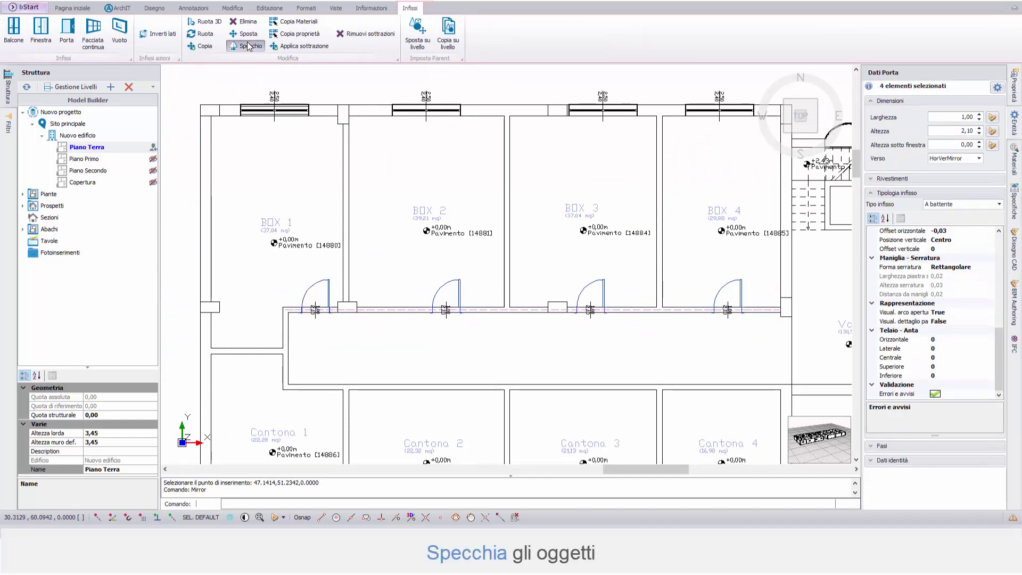
pyautogui.scroll(5, 288, 373)
pyautogui.click(346, 518)
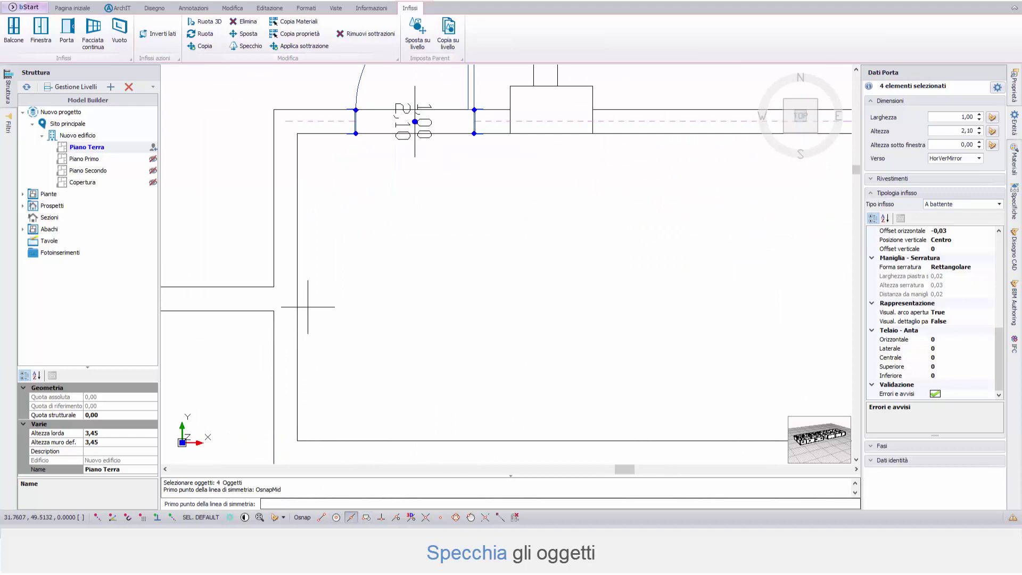
pyautogui.click(297, 288)
pyautogui.scroll(-3, 297, 288)
pyautogui.click(445, 286)
pyautogui.scroll(-2, 445, 286)
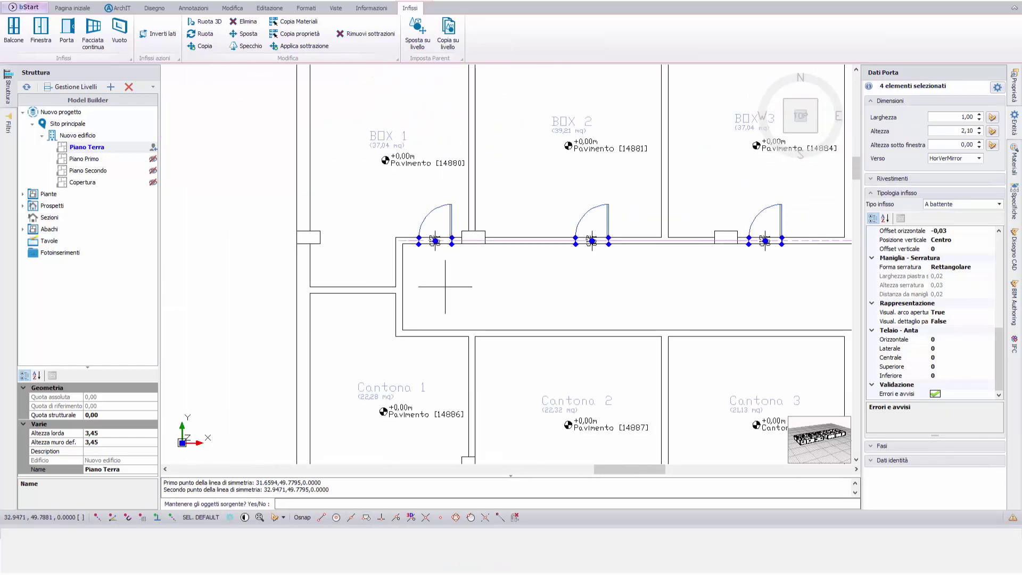
pyautogui.write('y')
pyautogui.press('Return')
pyautogui.scroll(-3, 445, 287)
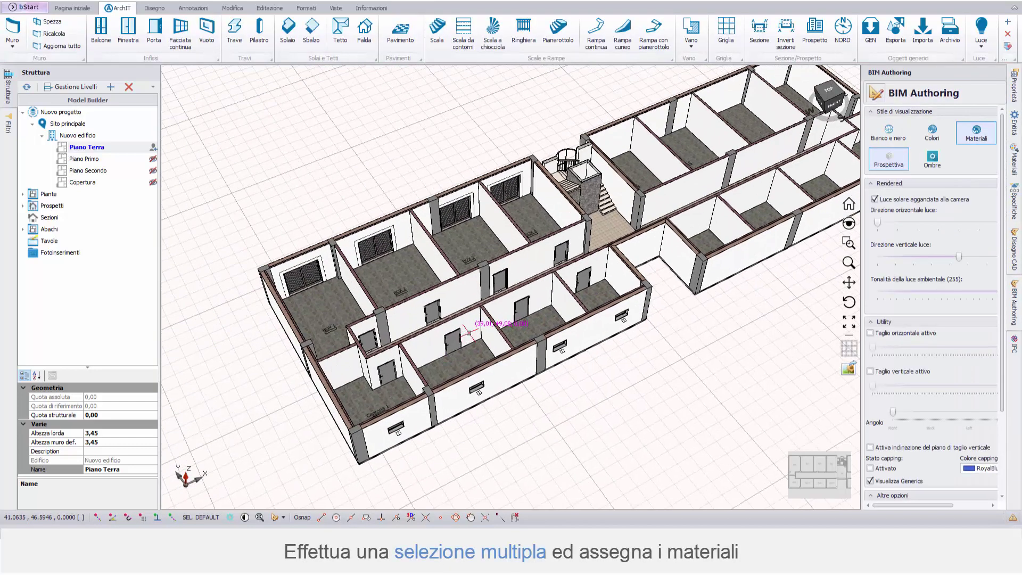
# Assign the local wood material Legno di noce brasiliano to the frame (Telaio) of all eight corridor doors together.
pyautogui.click(366, 373)
pyautogui.keyDown('ctrl'); pyautogui.click(387, 384); pyautogui.keyUp('ctrl')
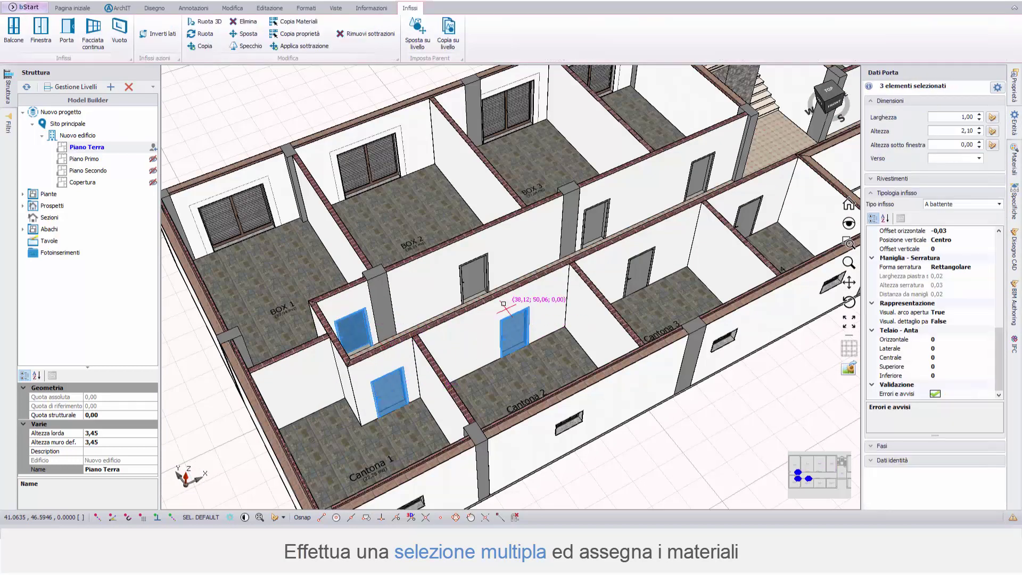
pyautogui.keyDown('ctrl'); pyautogui.click(473, 276); pyautogui.keyUp('ctrl')
pyautogui.keyDown('ctrl'); pyautogui.click(638, 272); pyautogui.keyUp('ctrl')
pyautogui.keyDown('ctrl'); pyautogui.click(593, 222); pyautogui.keyUp('ctrl')
pyautogui.keyDown('ctrl'); pyautogui.click(698, 169); pyautogui.keyUp('ctrl')
pyautogui.click(1014, 163)
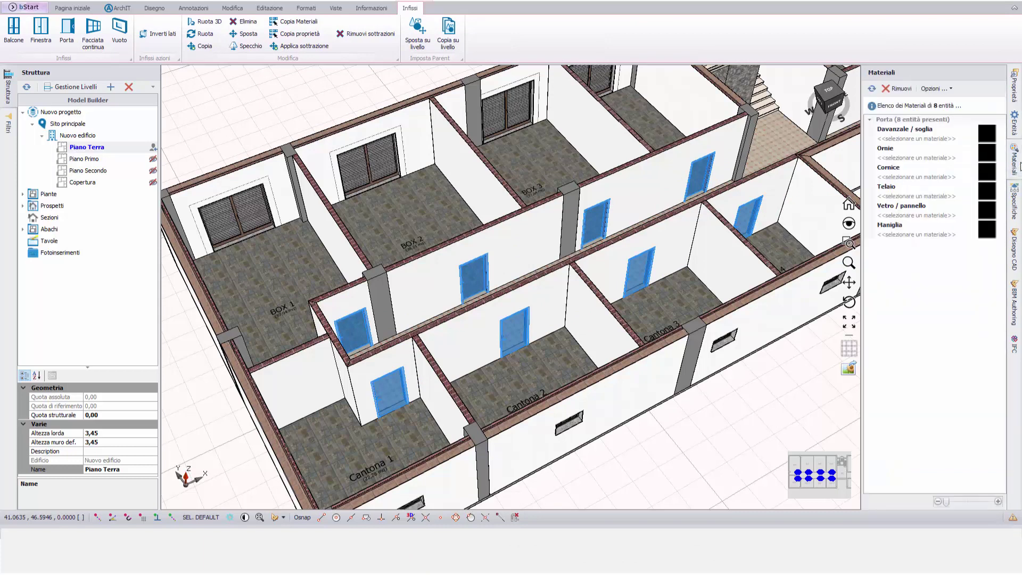
pyautogui.click(985, 192)
pyautogui.scroll(-5, 347, 324)
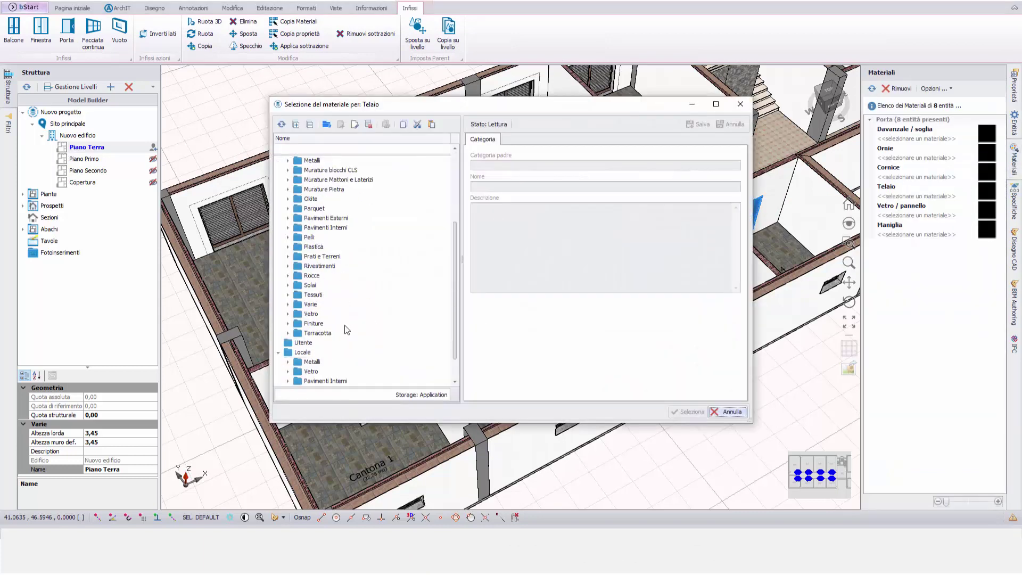
pyautogui.click(288, 381)
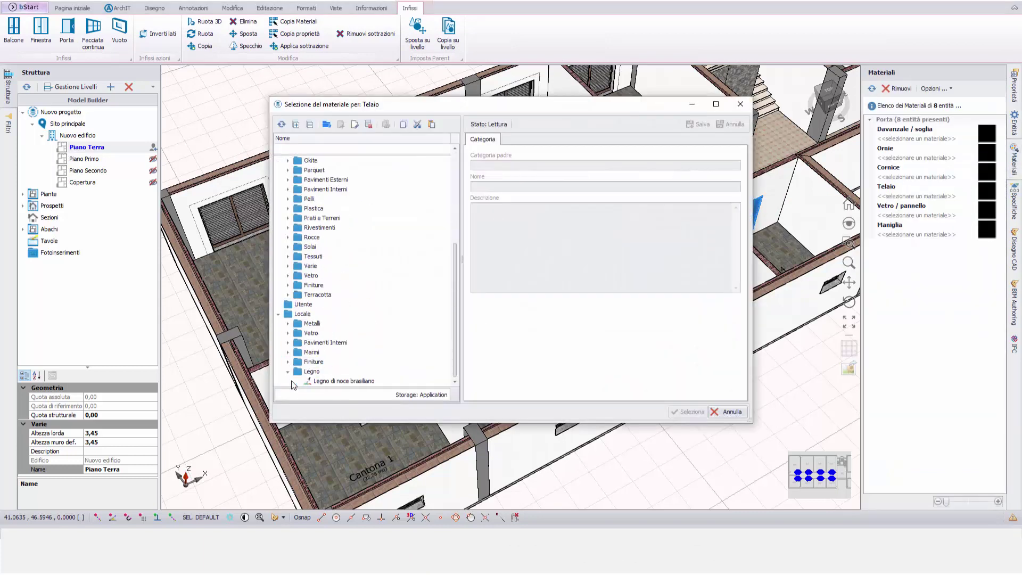
pyautogui.click(344, 380)
pyautogui.click(683, 412)
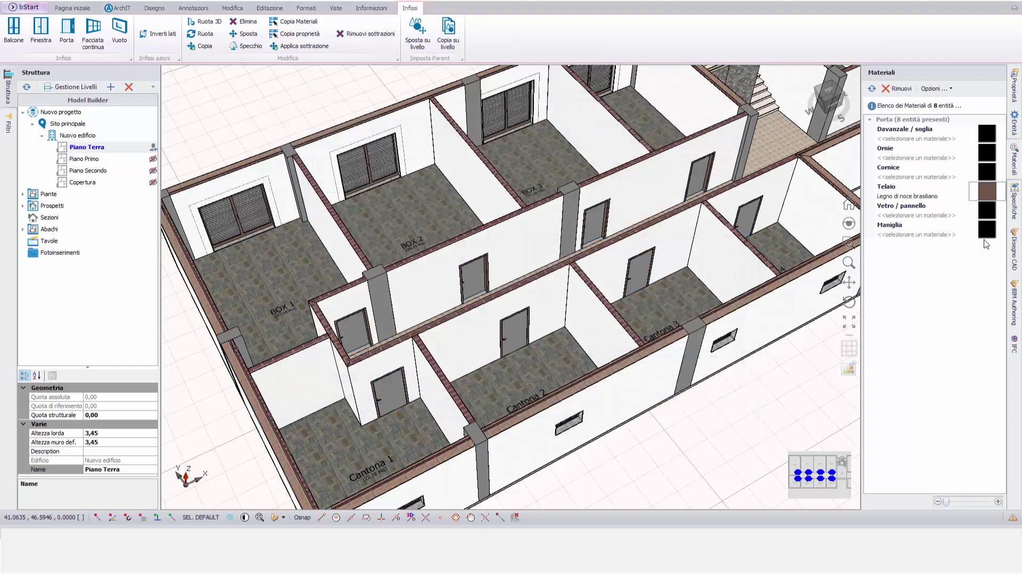
# Assign Legno di noce brasiliano to the panel (Vetro / pannello) of the eight selected doors.
pyautogui.click(986, 211)
pyautogui.scroll(-5, 359, 348)
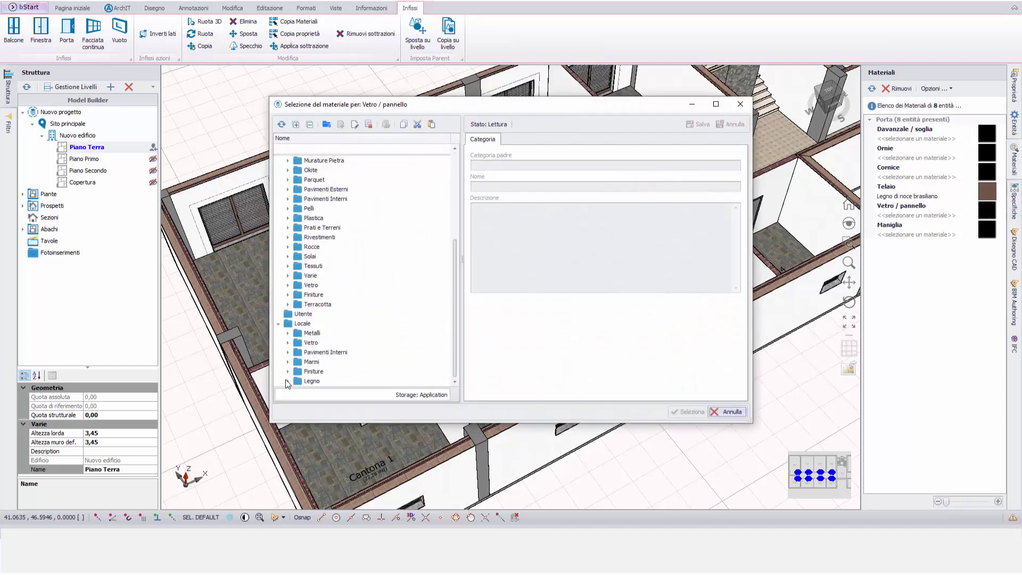
pyautogui.click(288, 381)
pyautogui.click(341, 381)
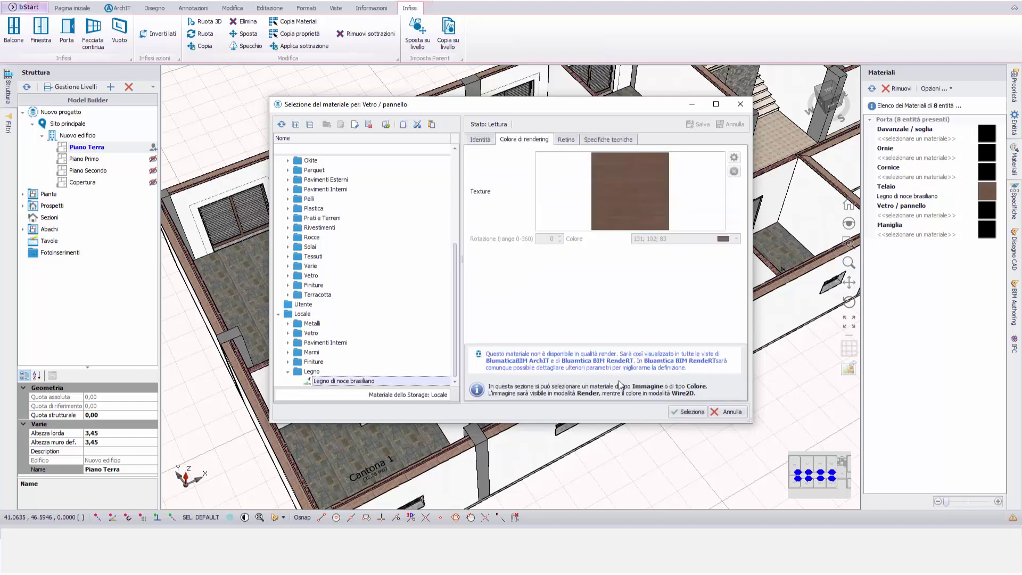
pyautogui.click(683, 412)
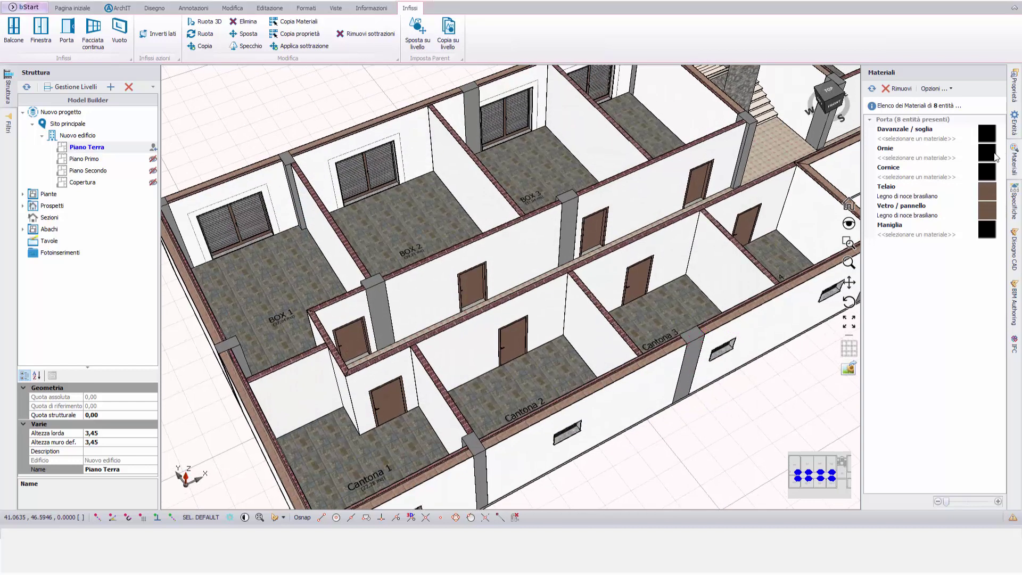
# Assign the local metal Acciaio chiaro to the handles (Maniglia) of the eight doors and inspect one door up close.
pyautogui.click(984, 230)
pyautogui.scroll(-1, 290, 363)
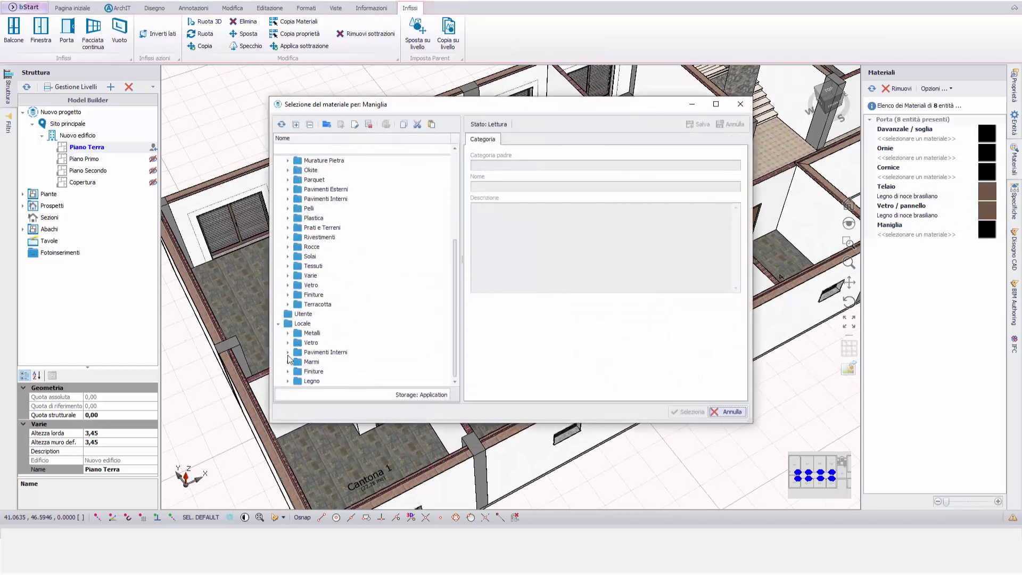
pyautogui.click(288, 333)
pyautogui.click(319, 342)
pyautogui.click(688, 411)
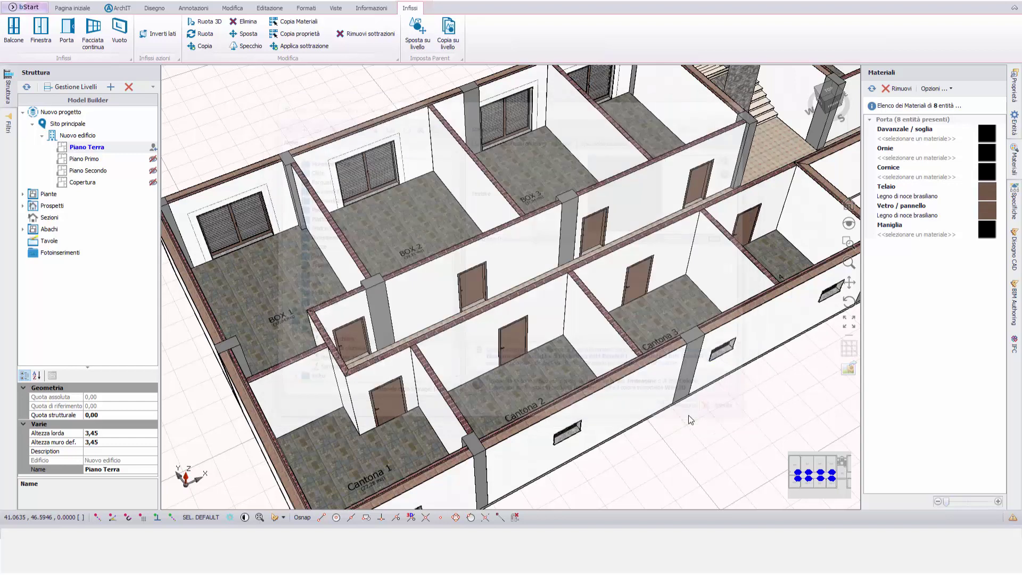
pyautogui.scroll(5, 518, 361)
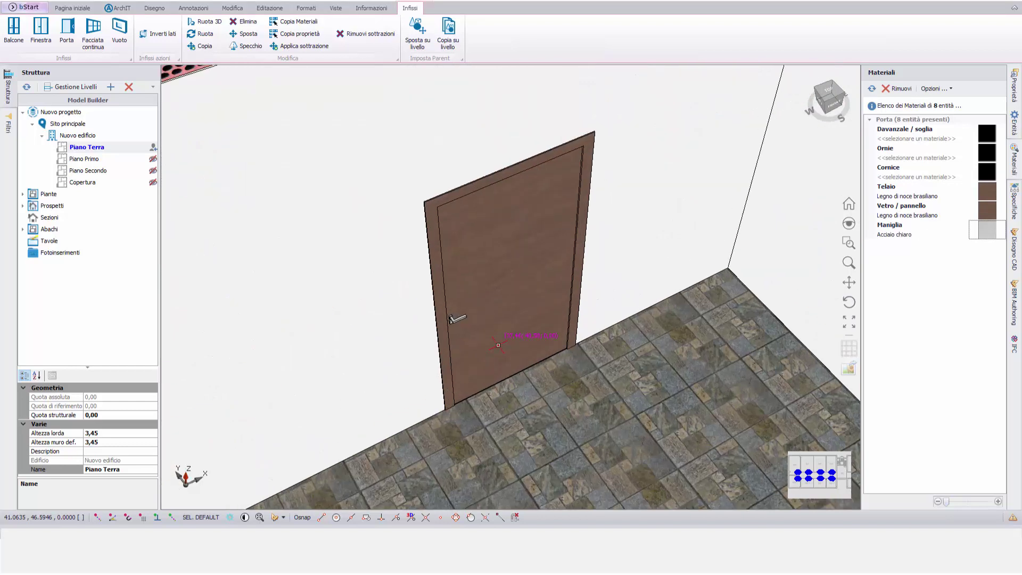
pyautogui.scroll(5, 498, 345)
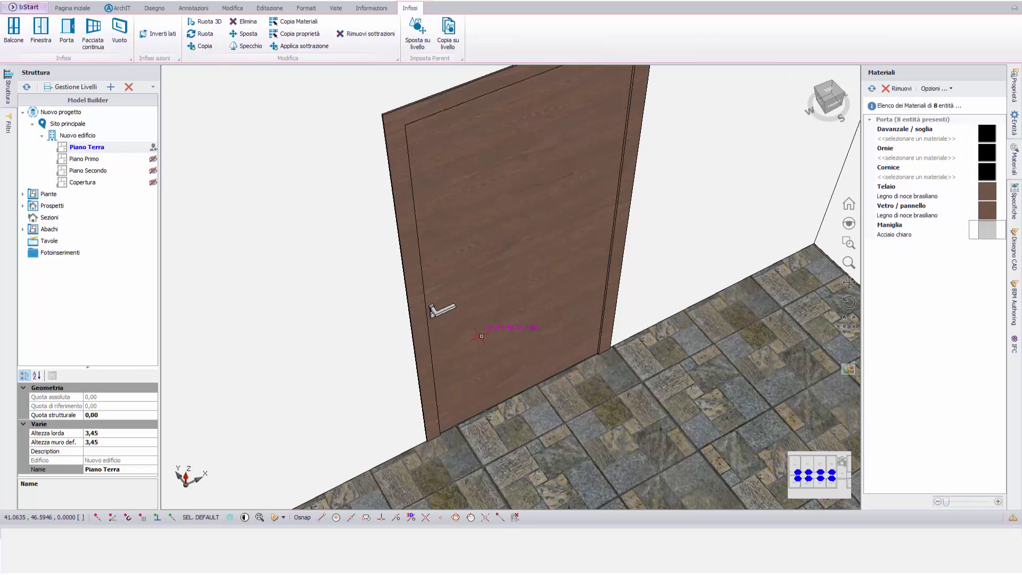
pyautogui.scroll(-3, 418, 373)
pyautogui.moveTo(425, 376); pyautogui.dragTo(442, 393, button='middle')
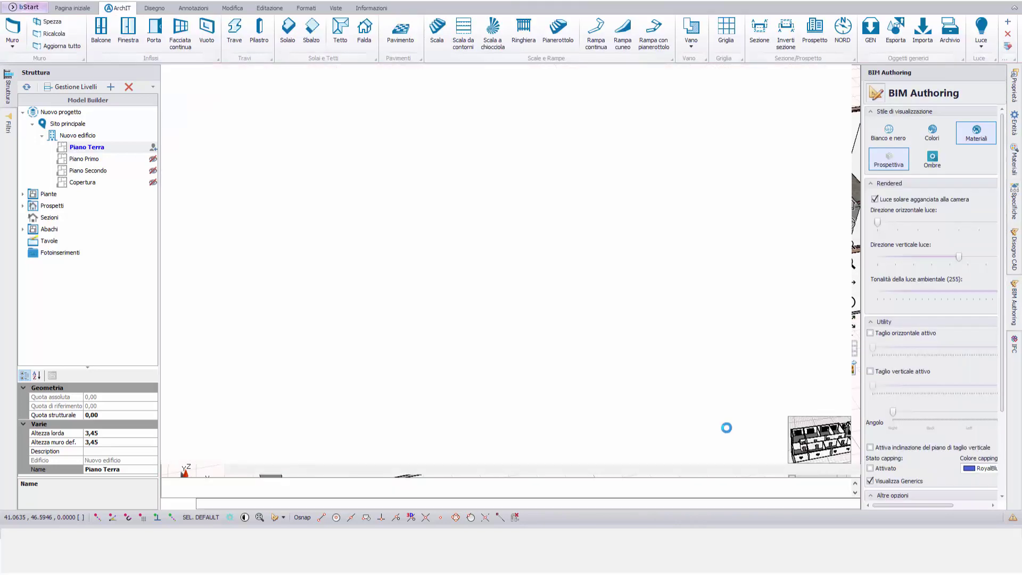
# Insert a 2,50 by 2,10 hinged door in the Vano's south wall and centre it, 0,85 from each side wall.
pyautogui.click(156, 28)
pyautogui.scroll(3, 549, 296)
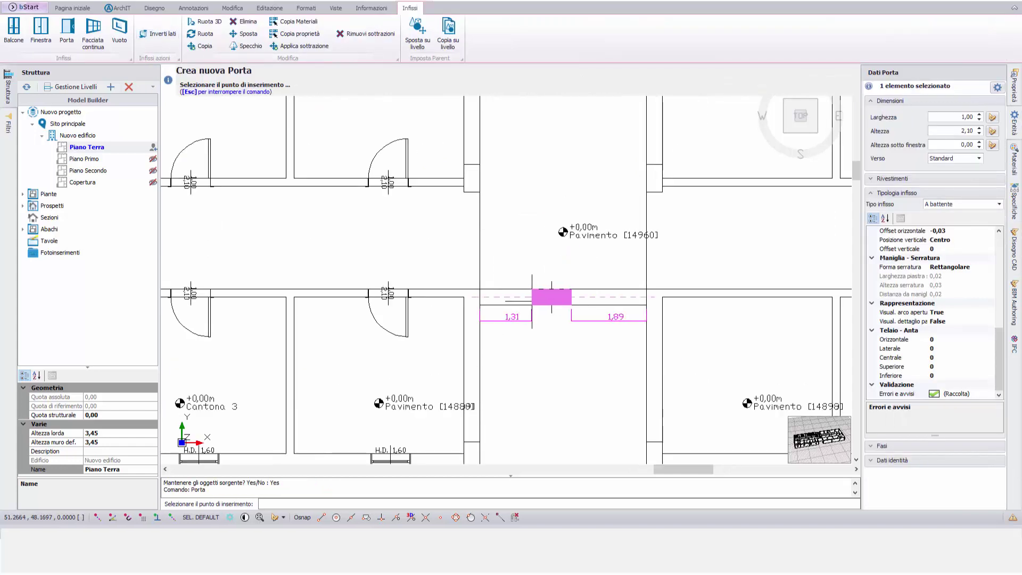
pyautogui.click(560, 297)
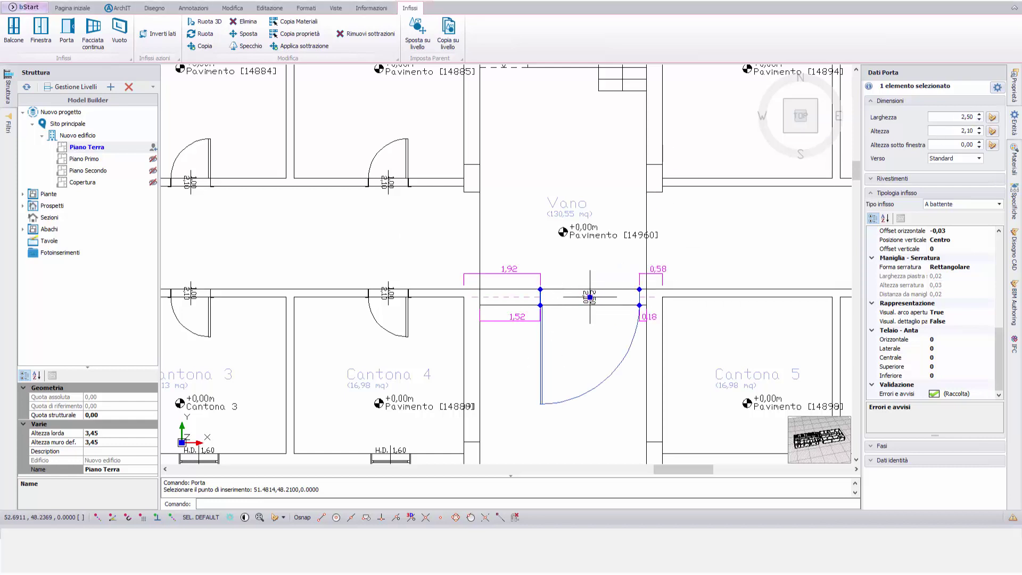
pyautogui.click(590, 297)
pyautogui.scroll(2, 590, 297)
pyautogui.click(545, 296)
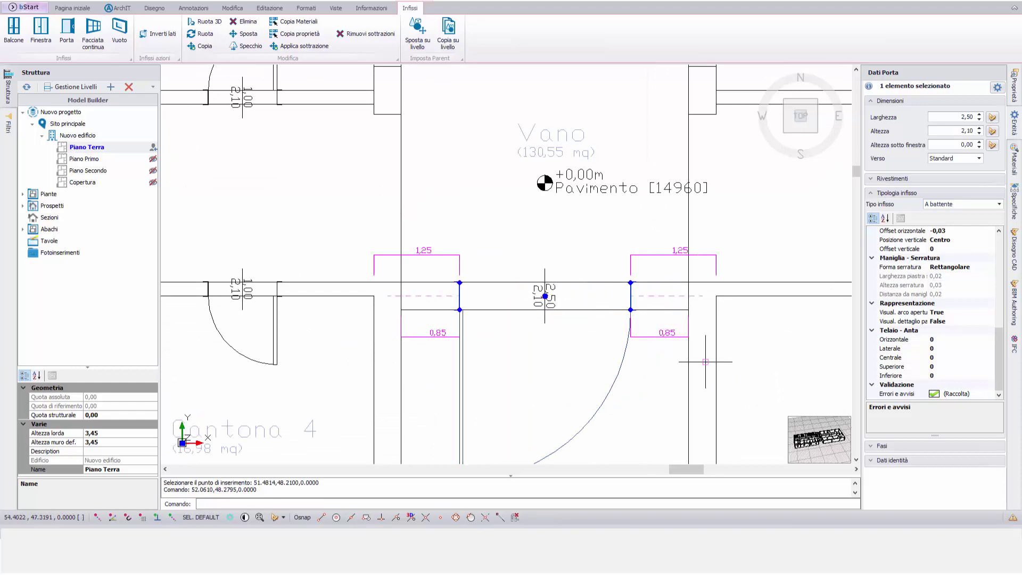
# Set the 2,50 wide door's number of vertical leaves (N° Ante Vert.) to 2.
pyautogui.moveTo(1003, 358); pyautogui.dragTo(1014, 277)
pyautogui.click(958, 275)
pyautogui.press('Return')
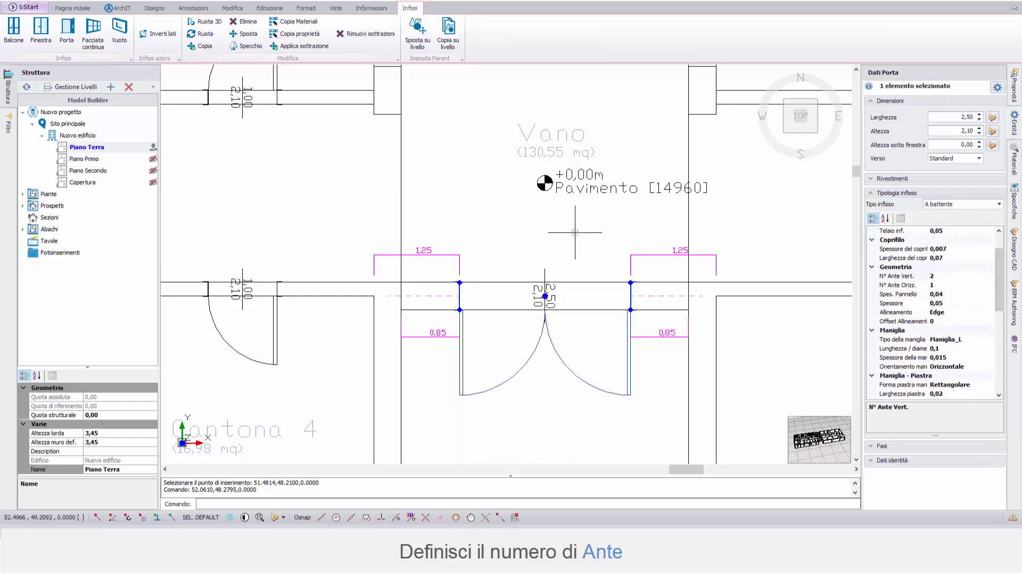
pyautogui.moveTo(604, 251); pyautogui.dragTo(613, 239, button='middle')
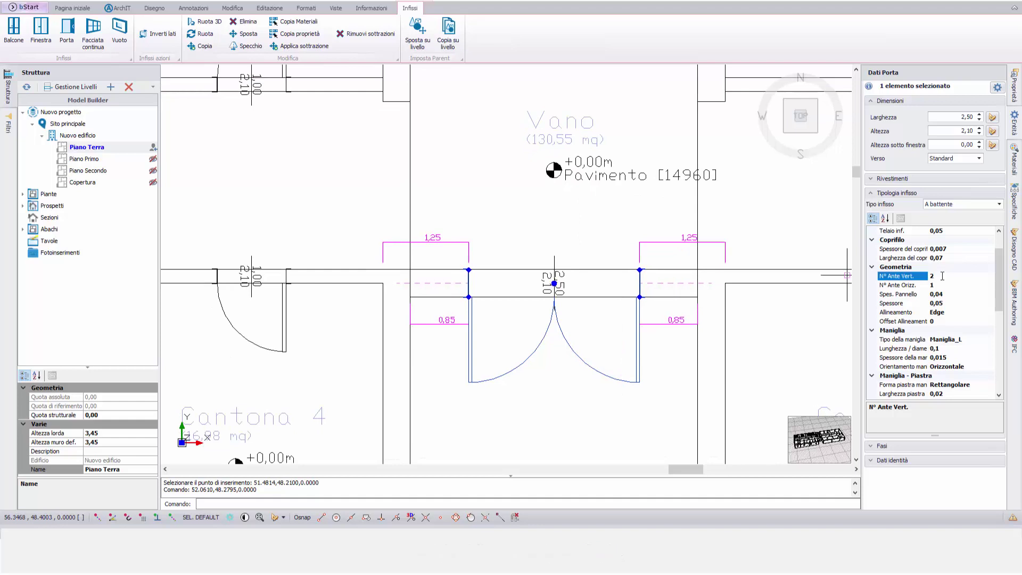
# Set the 2,50 wide door's number of vertical leaves to 3 and its alignment (Allineamento) to Center.
pyautogui.press('Return')
pyautogui.moveTo(564, 359); pyautogui.dragTo(561, 368, button='middle')
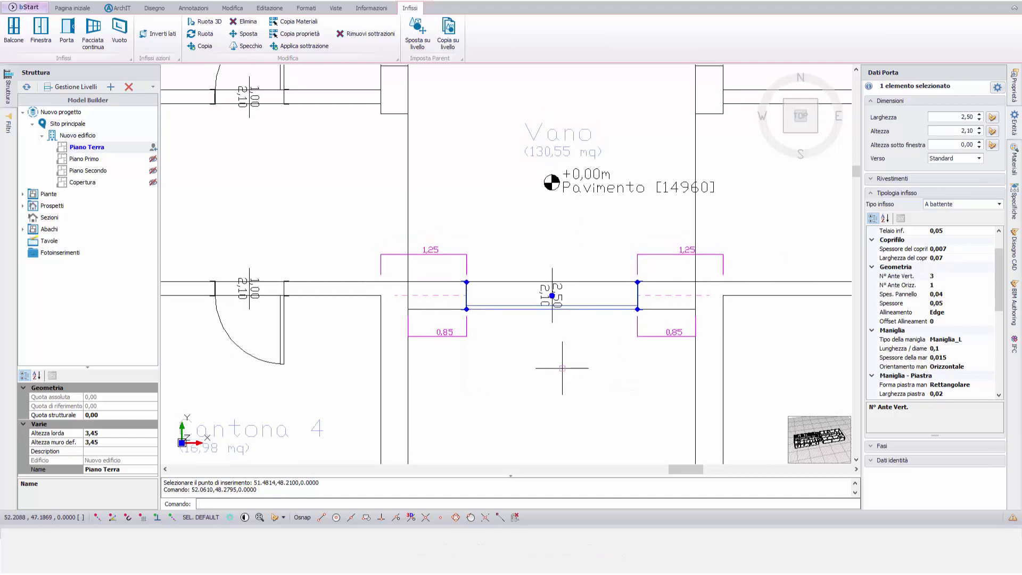
pyautogui.press('Escape')
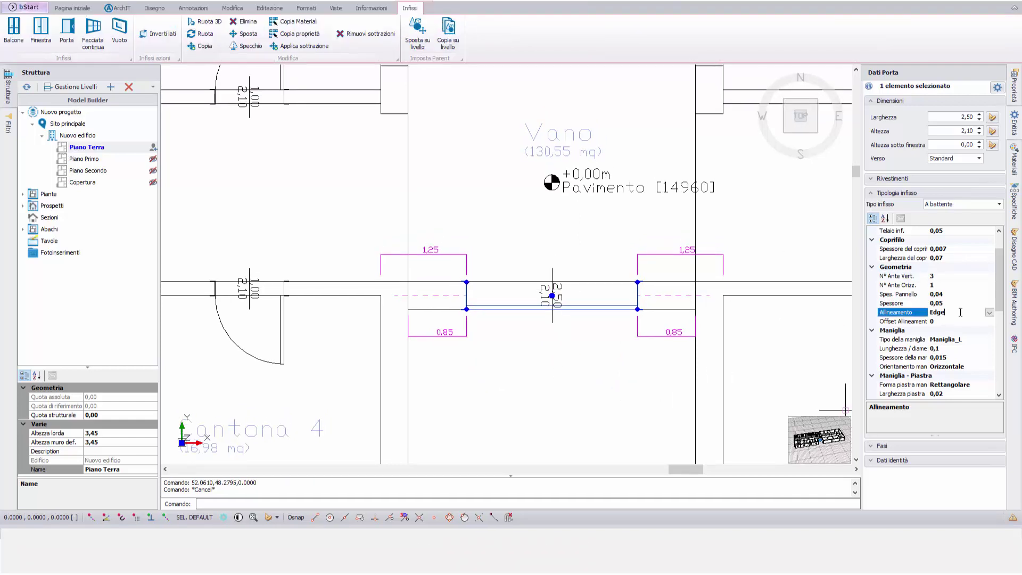
pyautogui.click(988, 313)
pyautogui.click(937, 322)
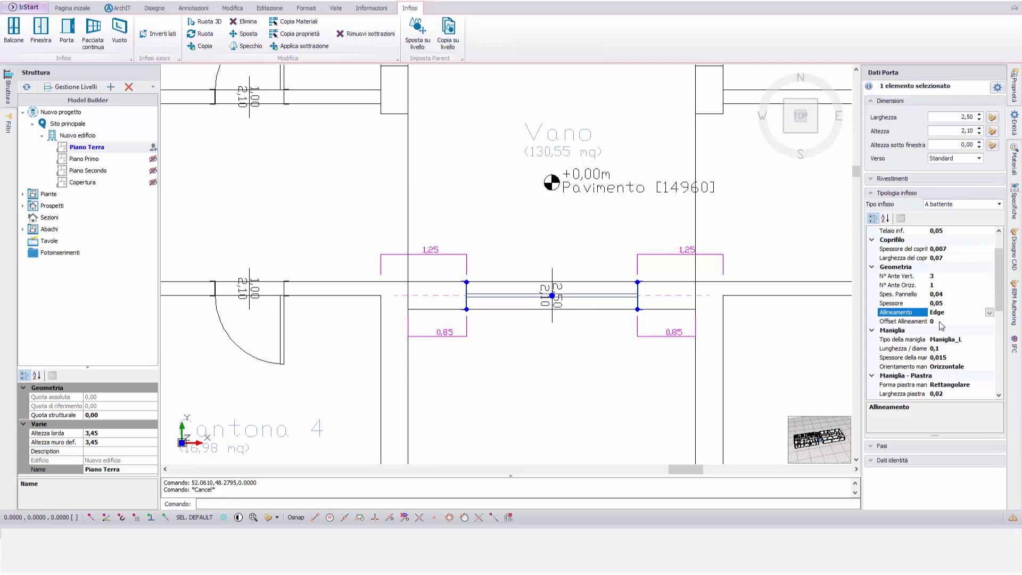
pyautogui.press('Escape')
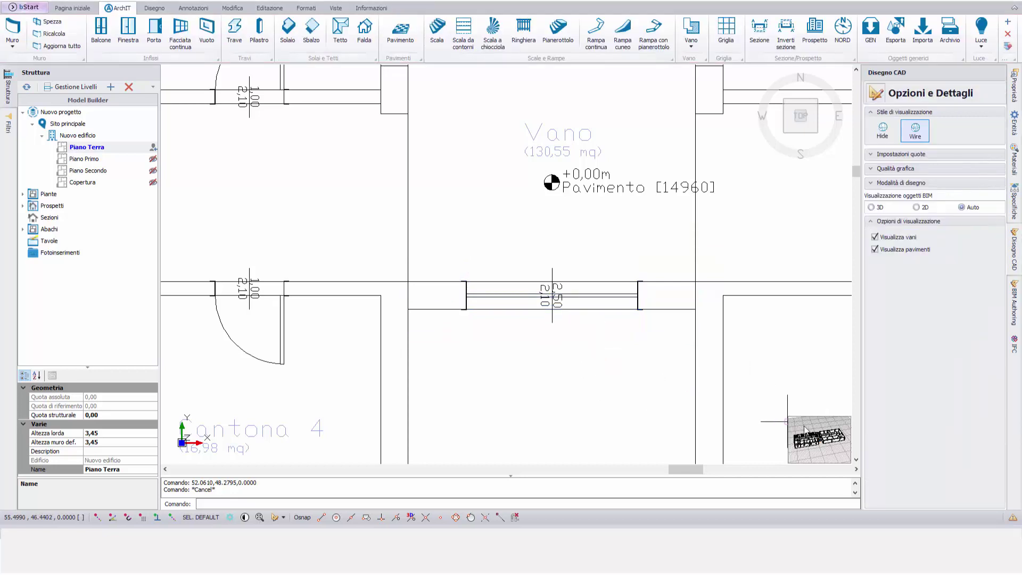
# Set the three-leaf door's casing (Coprifilo) width to 0,001 and its thickness to 0.
pyautogui.click(815, 429)
pyautogui.scroll(8, 540, 309)
pyautogui.scroll(2, 544, 314)
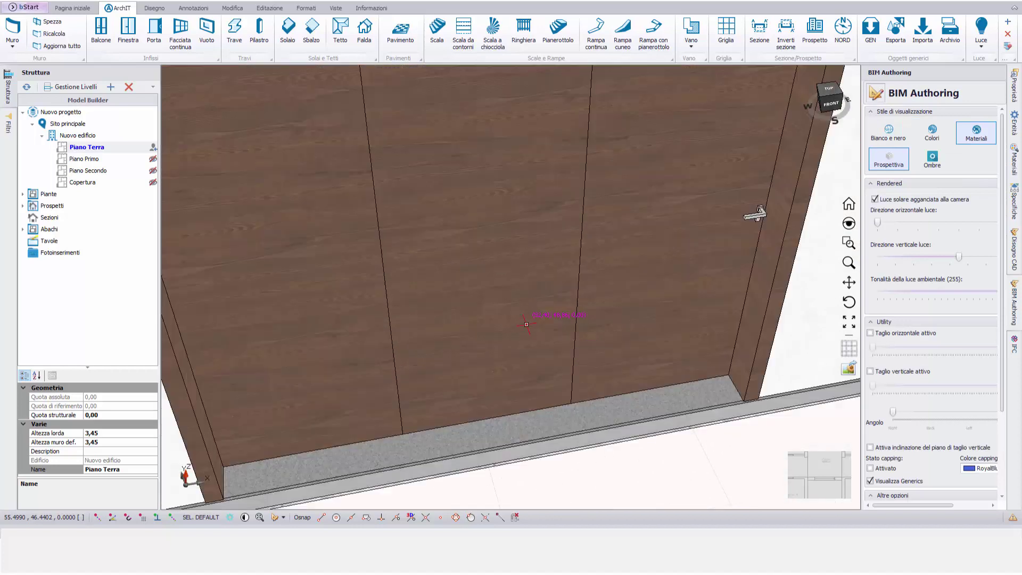
pyautogui.scroll(-3, 544, 314)
pyautogui.click(551, 282)
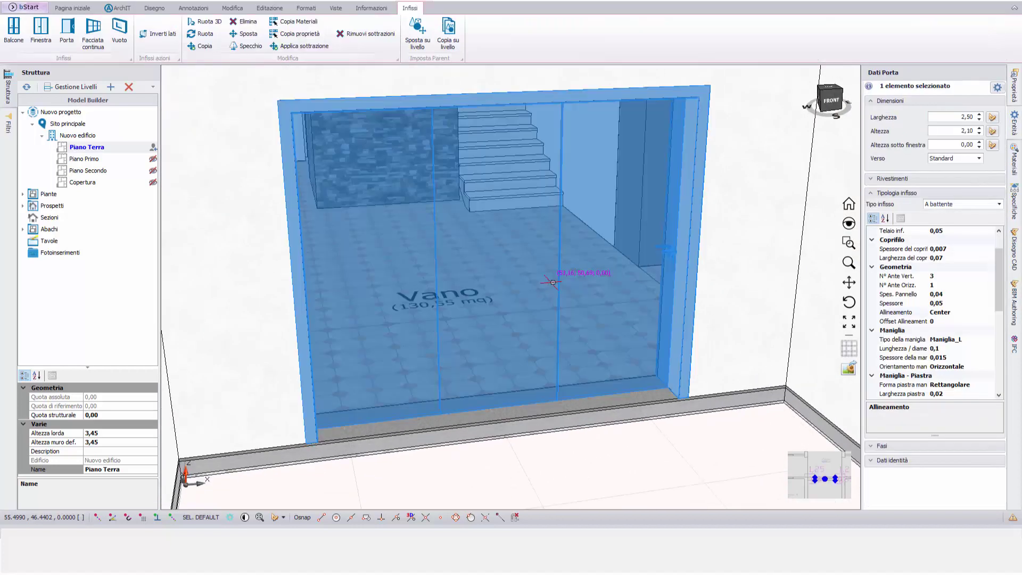
pyautogui.moveTo(998, 287); pyautogui.dragTo(1007, 267)
pyautogui.scroll(-1, 960, 296)
pyautogui.click(956, 266)
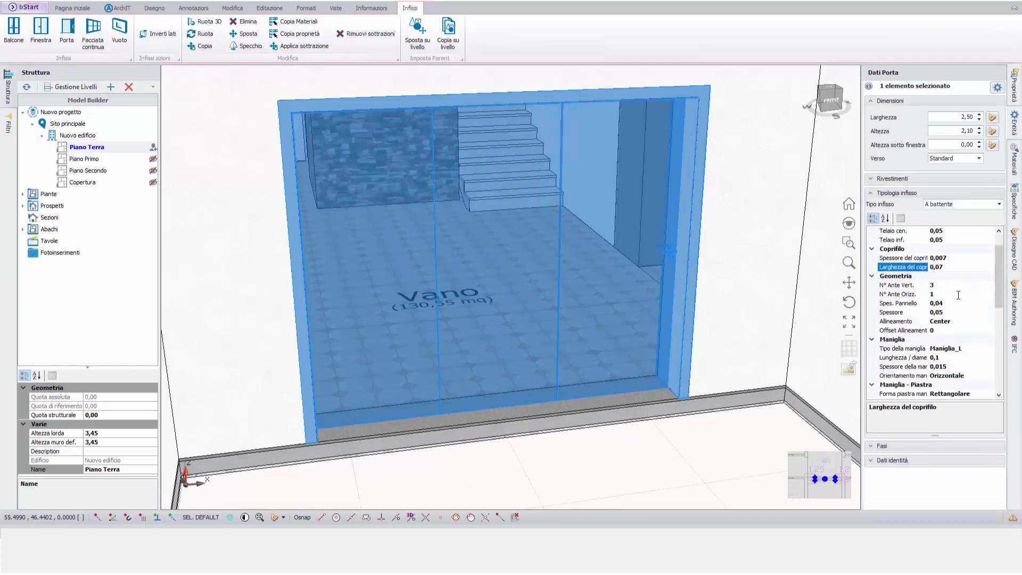
pyautogui.write('01')
pyautogui.click(957, 259)
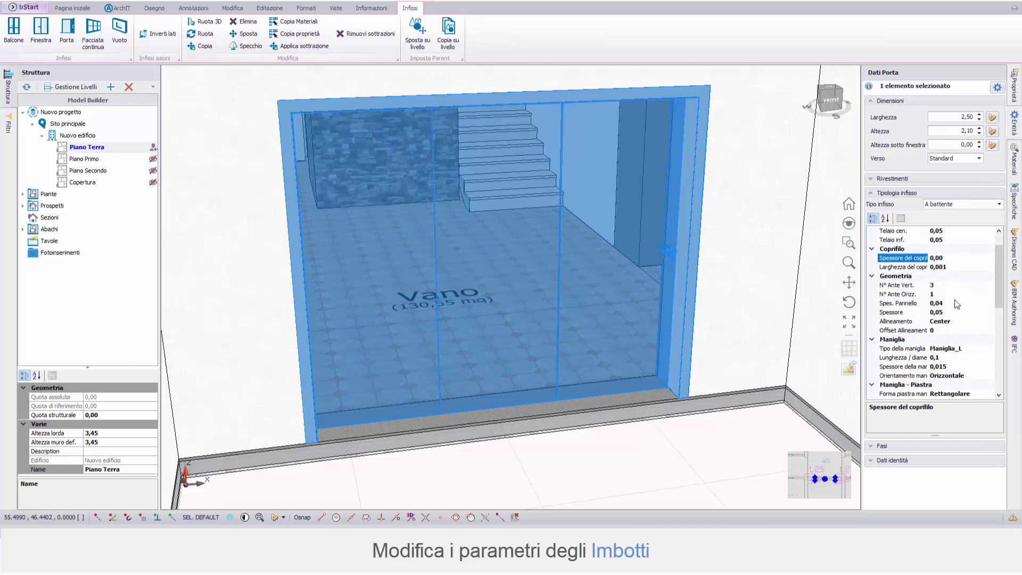
pyautogui.press('Escape')
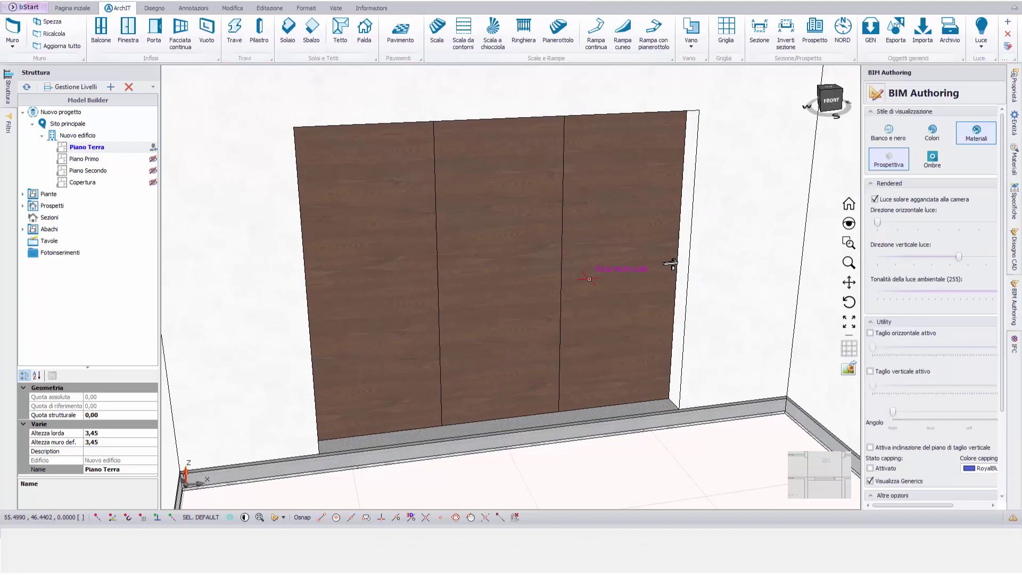
# Give the three-leaf door a Maniglia_Fungo handle with diameter 0,7 and a Circolare plate shape.
pyautogui.click(589, 278)
pyautogui.click(904, 348)
pyautogui.click(989, 349)
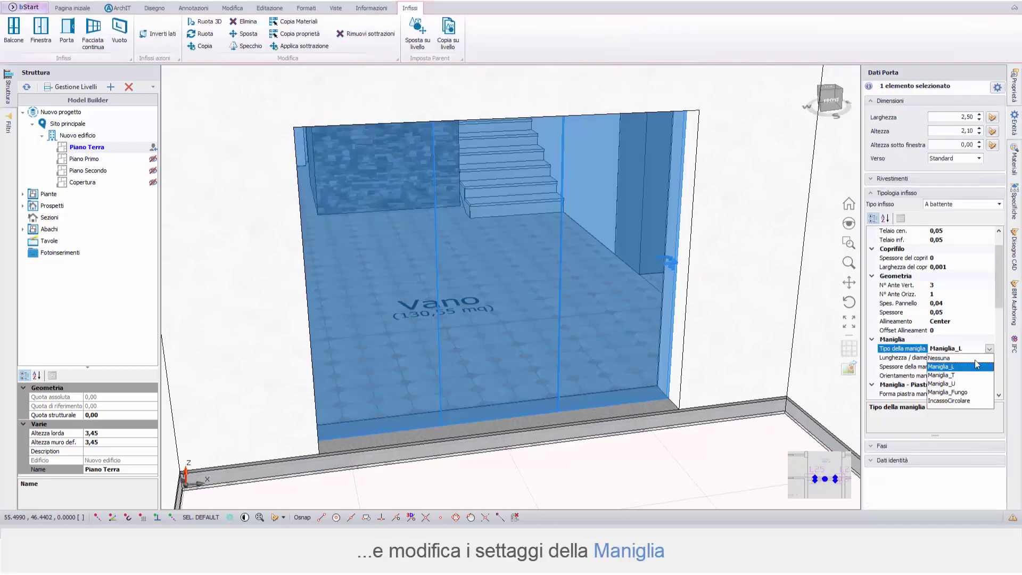
pyautogui.click(951, 392)
pyautogui.click(963, 357)
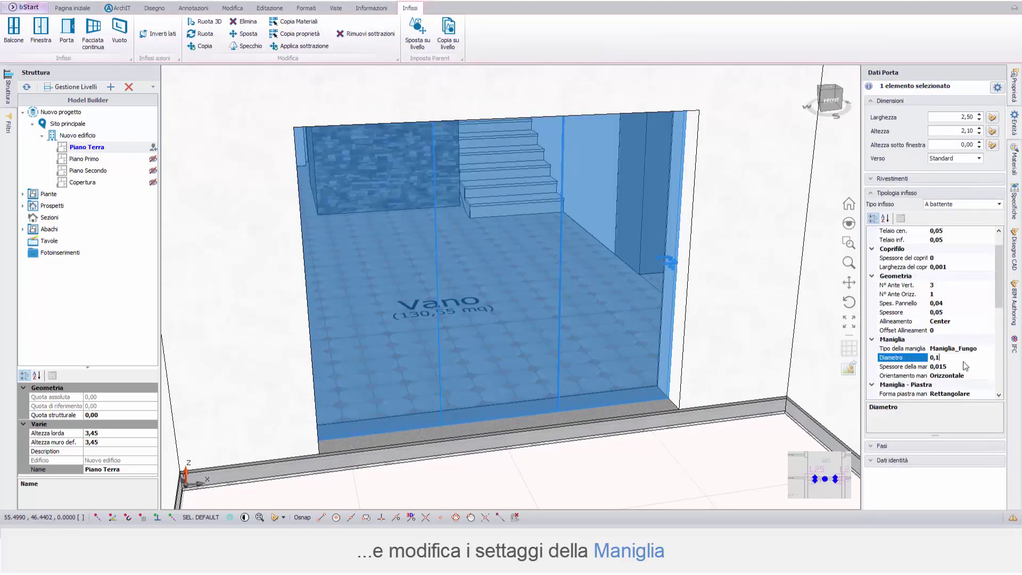
pyautogui.scroll(-1, 958, 367)
pyautogui.click(952, 366)
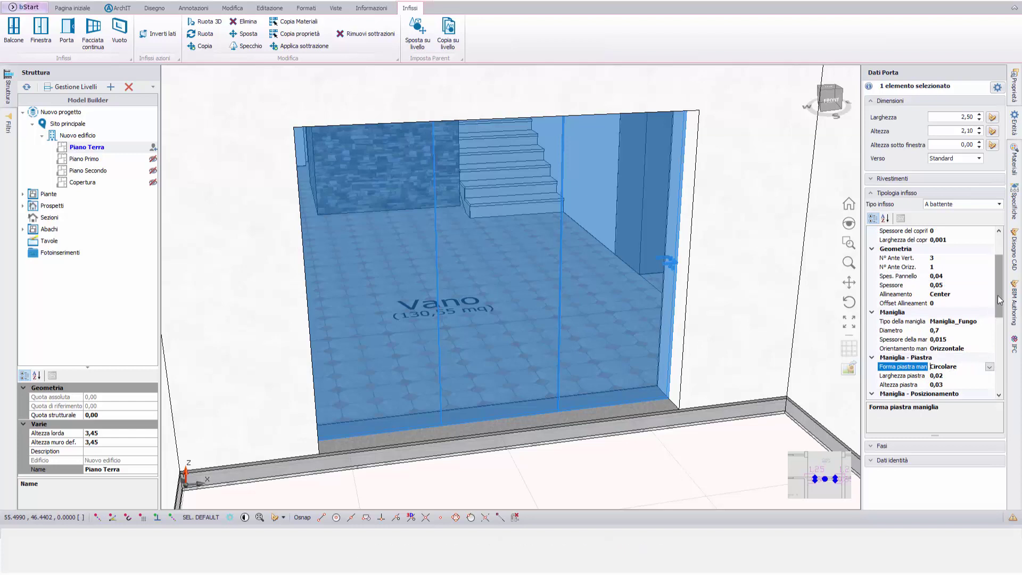
# Place the handle on a specific leaf (AntaSpecifica), leaf 2, with horizontal offset 0,03, and set its diameter to 0,07.
pyautogui.scroll(-3, 999, 299)
pyautogui.click(966, 330)
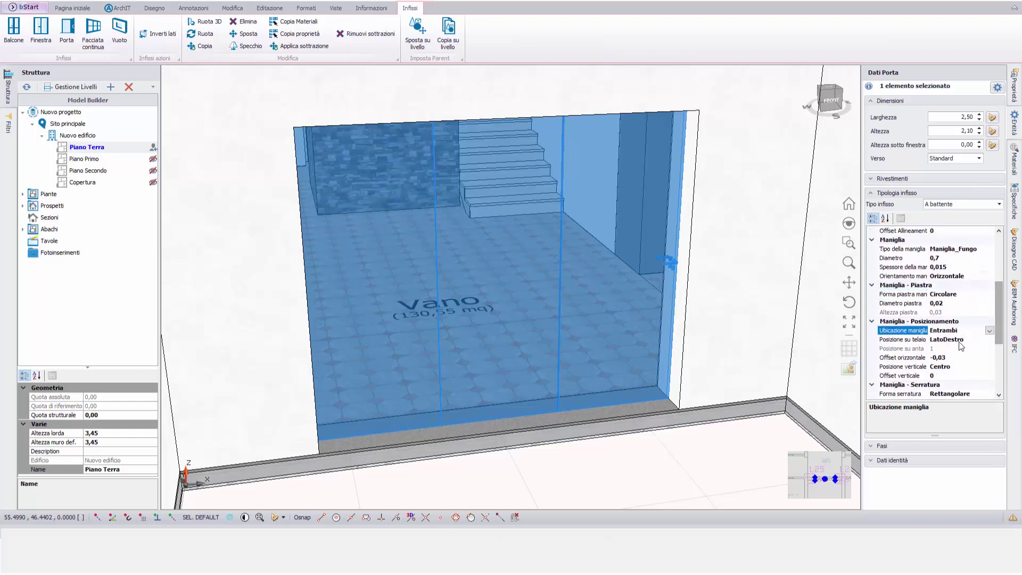
pyautogui.click(985, 339)
pyautogui.click(989, 341)
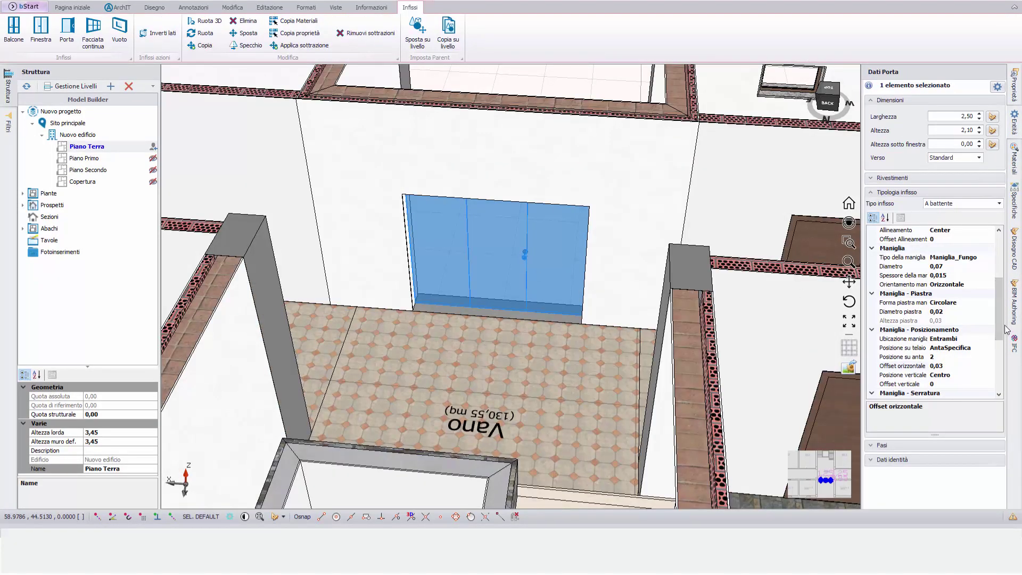
# Set the three-leaf door's alignment (Allineamento) to Edge.
pyautogui.scroll(2, 1004, 315)
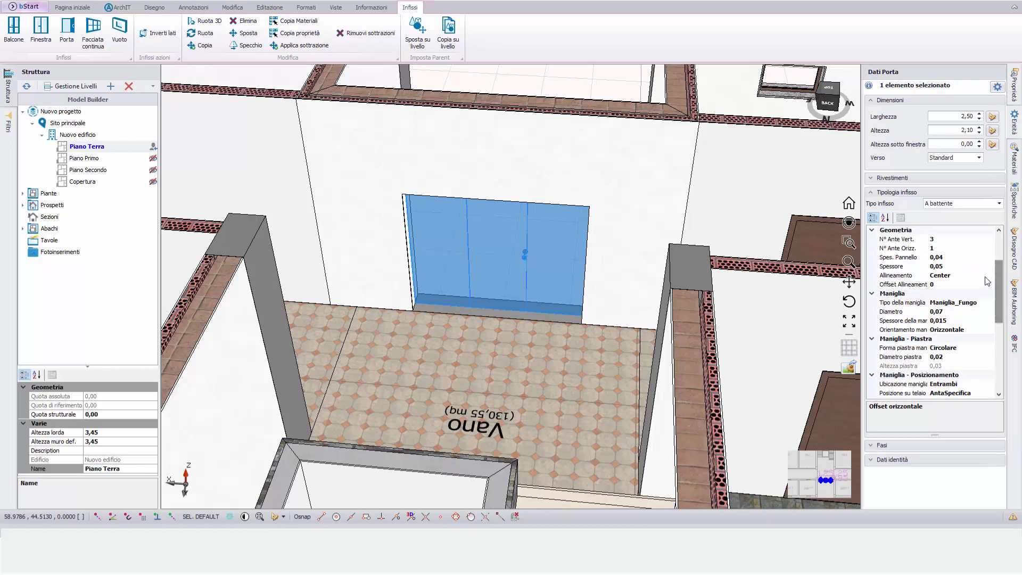
pyautogui.click(958, 275)
pyautogui.click(989, 276)
pyautogui.click(935, 294)
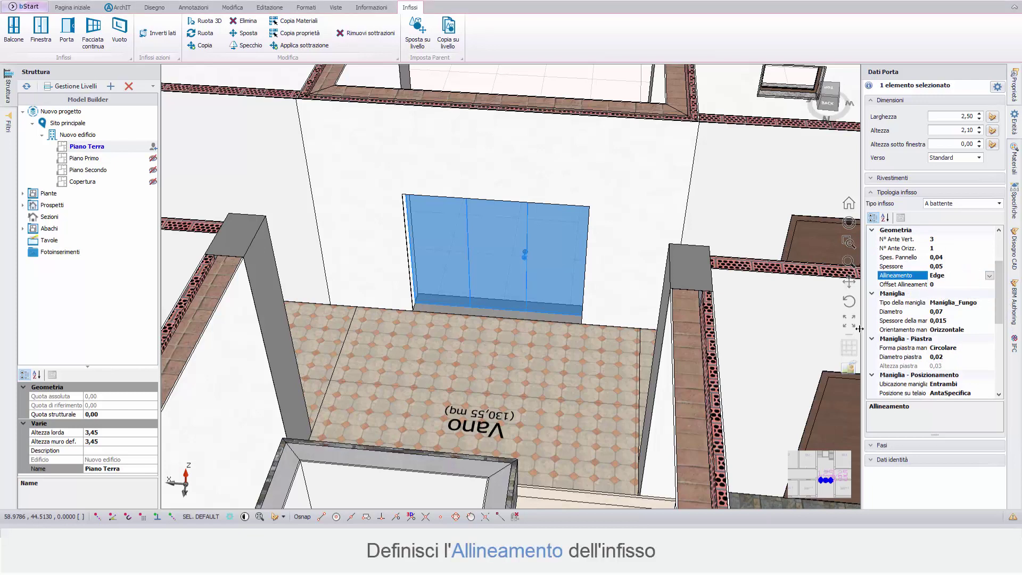
pyautogui.click(988, 275)
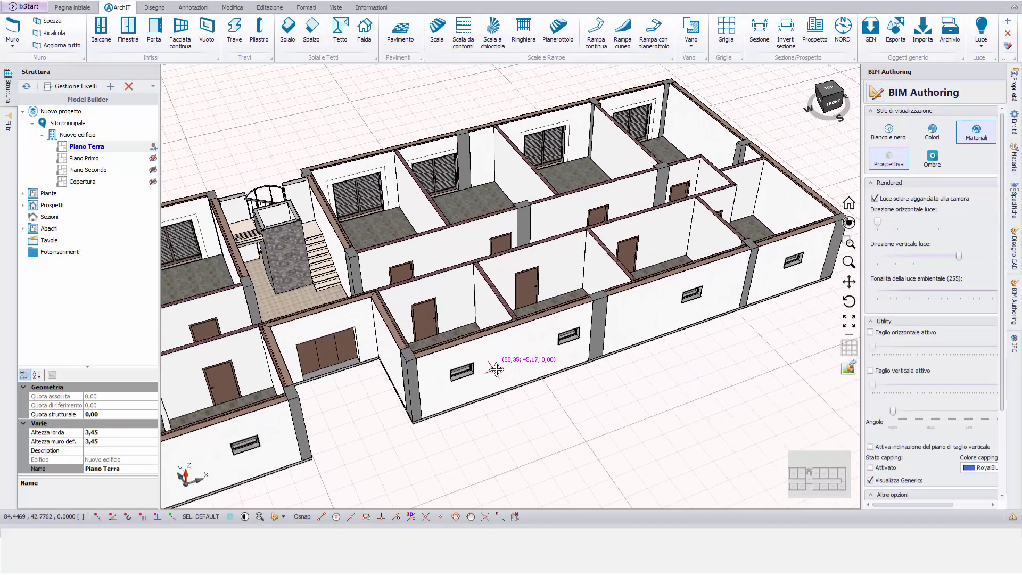
# Change the 1,00 by 2,10 door of Cantina 7 from hinged to sliding (Scorrevole).
pyautogui.moveTo(378, 381); pyautogui.dragTo(554, 310, button='middle')
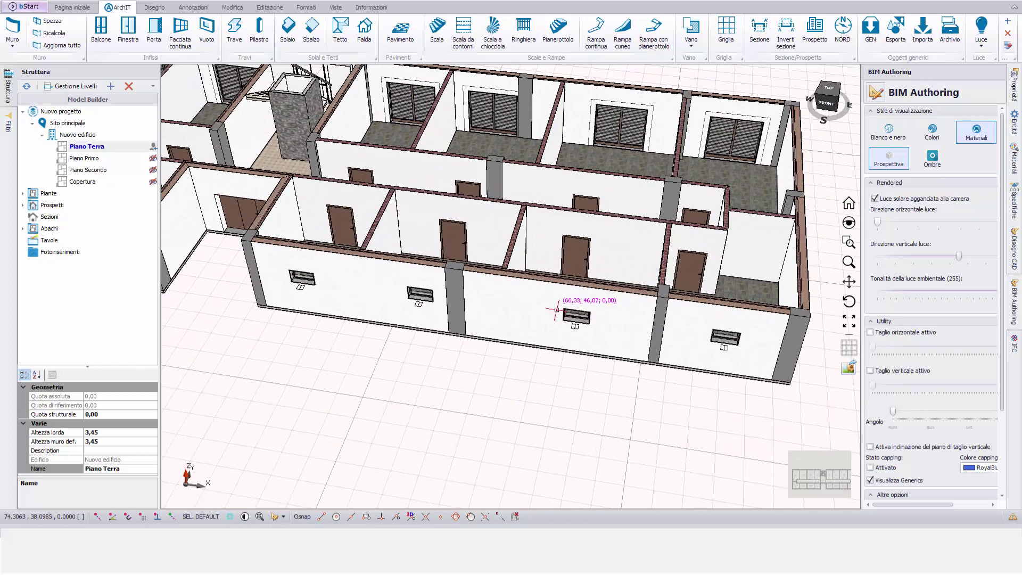
pyautogui.scroll(2, 558, 306)
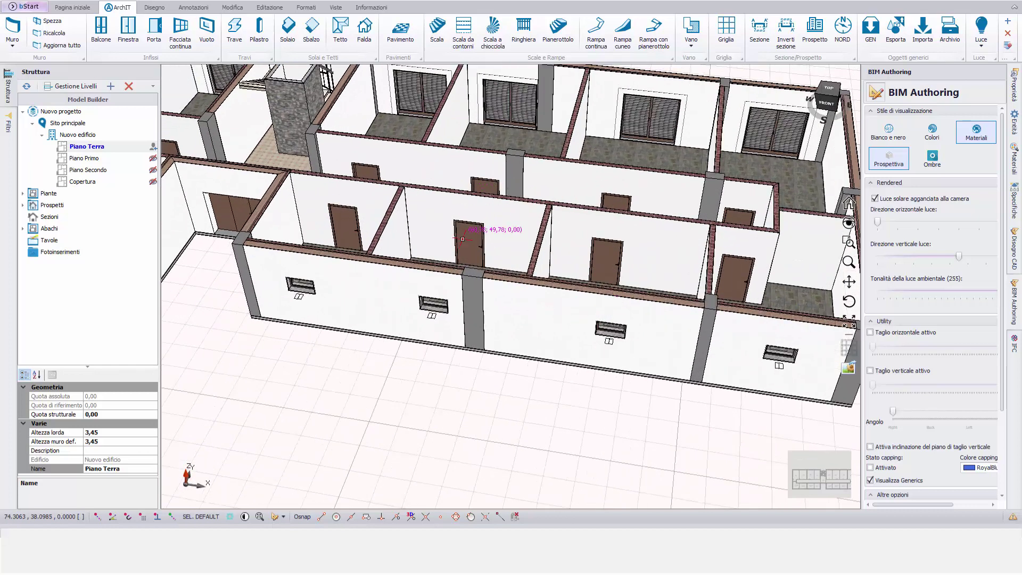
pyautogui.scroll(10, 462, 239)
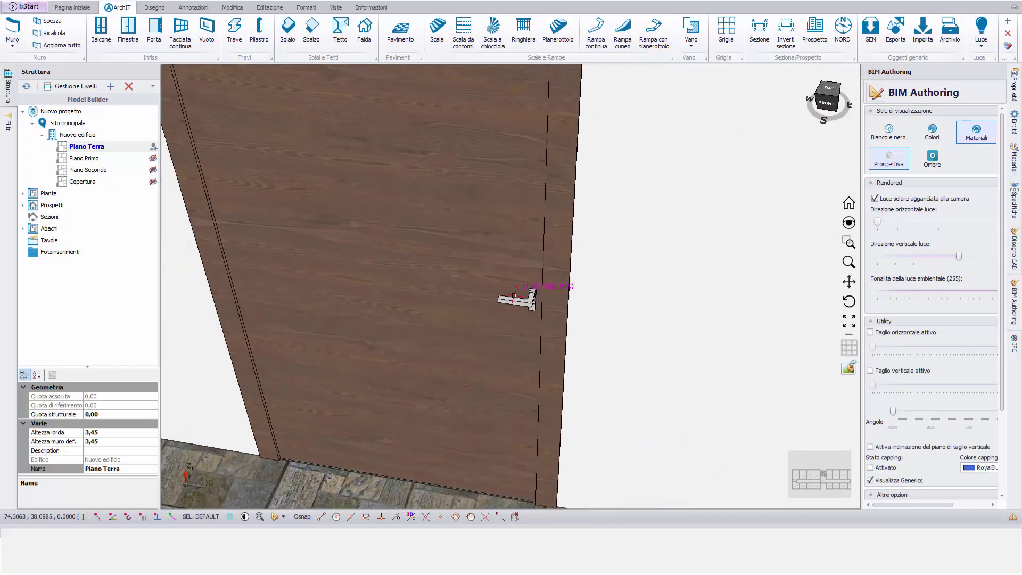
pyautogui.scroll(-2, 514, 295)
pyautogui.click(463, 300)
pyautogui.scroll(-5, 458, 255)
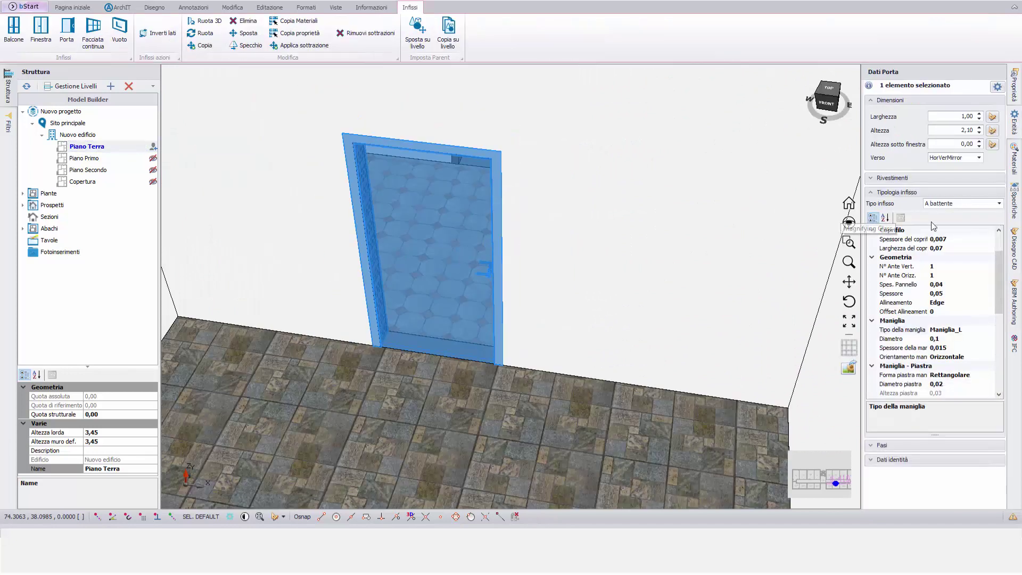
pyautogui.click(999, 203)
pyautogui.click(921, 244)
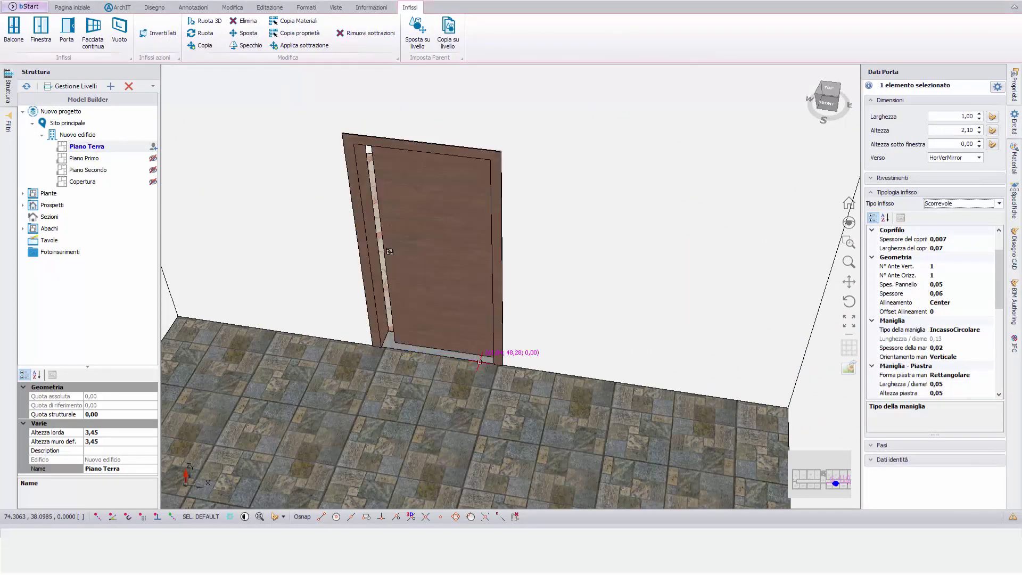
# Set the sliding door's opening (Scorrimento) to 0,3.
pyautogui.scroll(3, 349, 305)
pyautogui.click(351, 305)
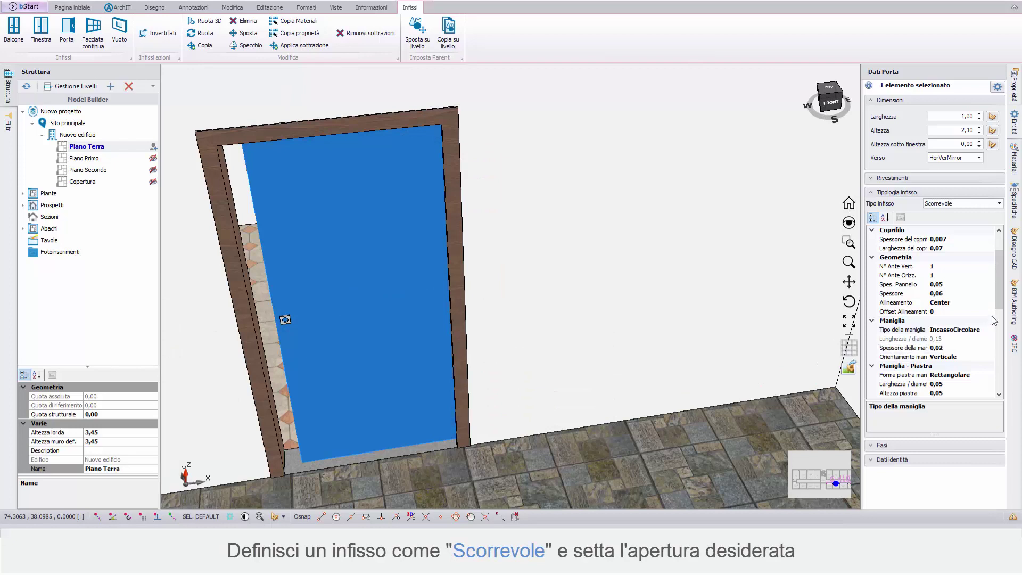
pyautogui.moveTo(1000, 287); pyautogui.dragTo(998, 356)
pyautogui.click(955, 338)
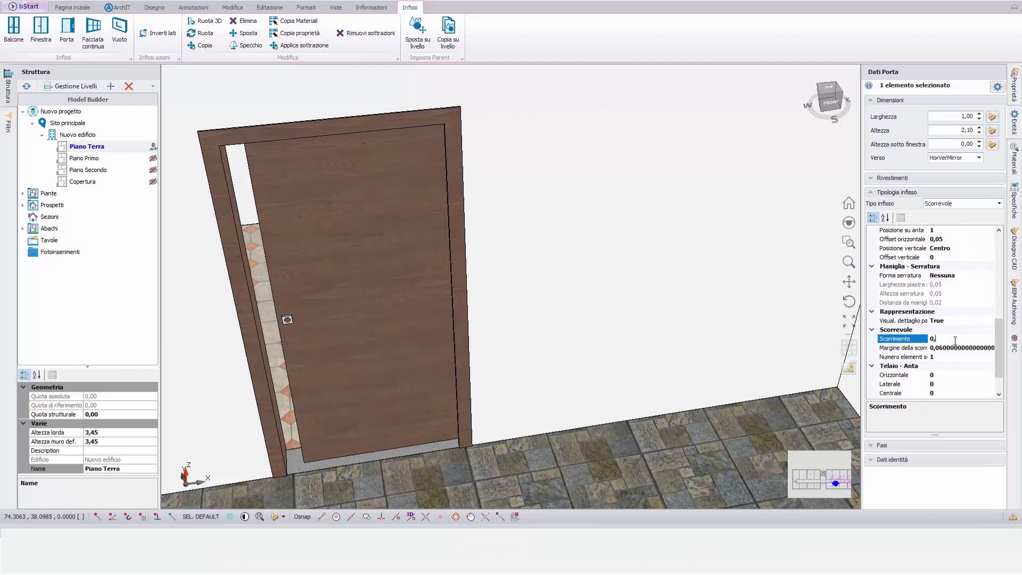
pyautogui.write('0,30')
pyautogui.press('Return')
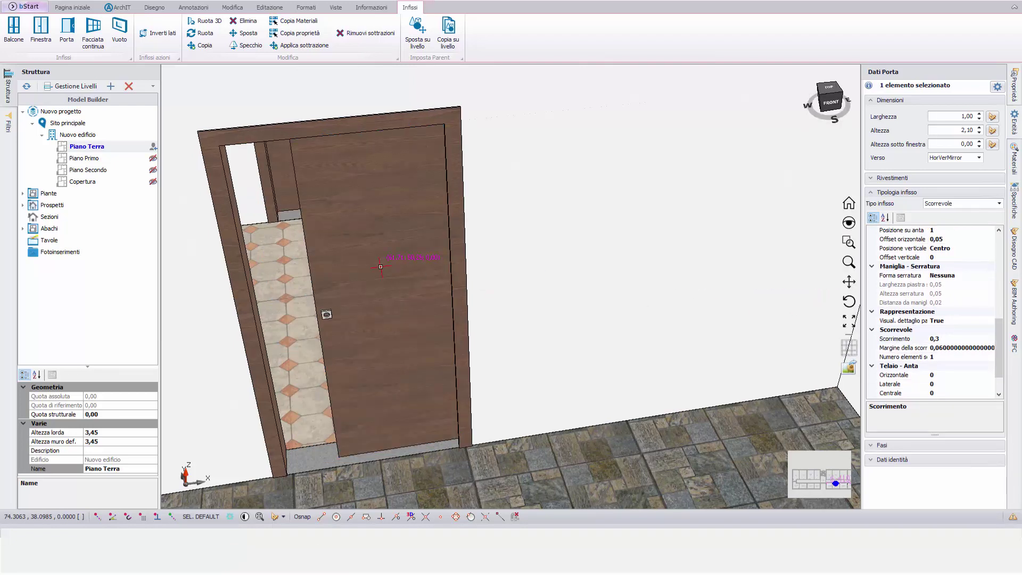
# Switch to the plan view and add a vertex to the Cantina 7 floor's north edge at the sliding door.
pyautogui.moveTo(582, 209); pyautogui.dragTo(362, 274, button='middle')
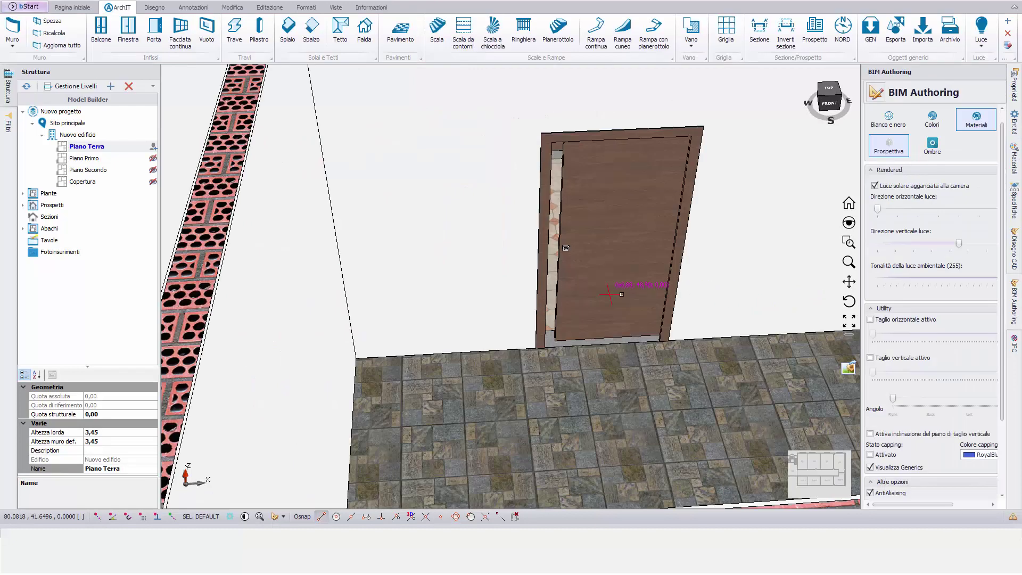
pyautogui.click(812, 470)
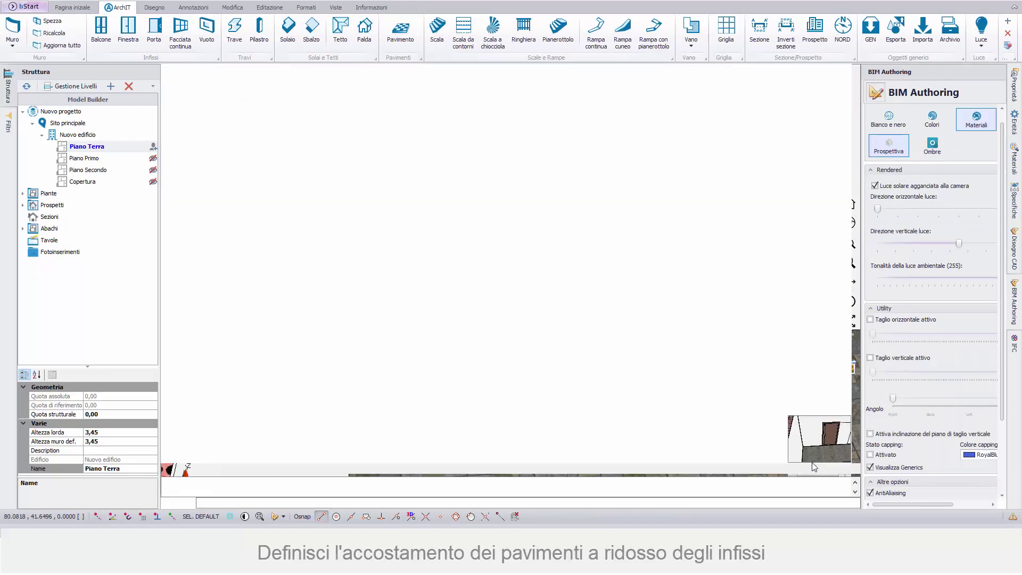
pyautogui.scroll(5, 607, 371)
pyautogui.moveTo(606, 370); pyautogui.dragTo(527, 372, button='middle')
pyautogui.click(506, 387)
pyautogui.click(434, 21)
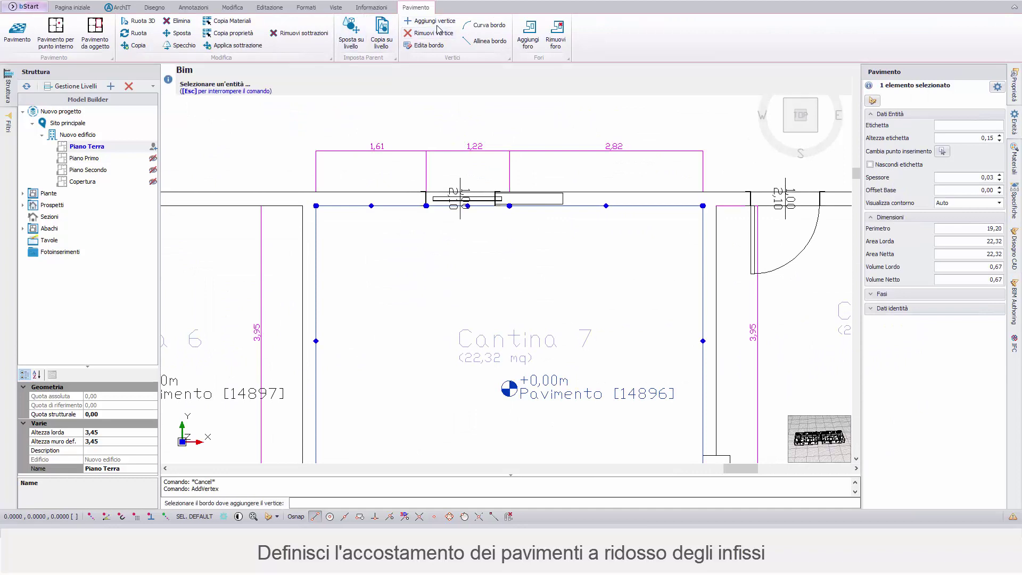
pyautogui.scroll(3, 458, 175)
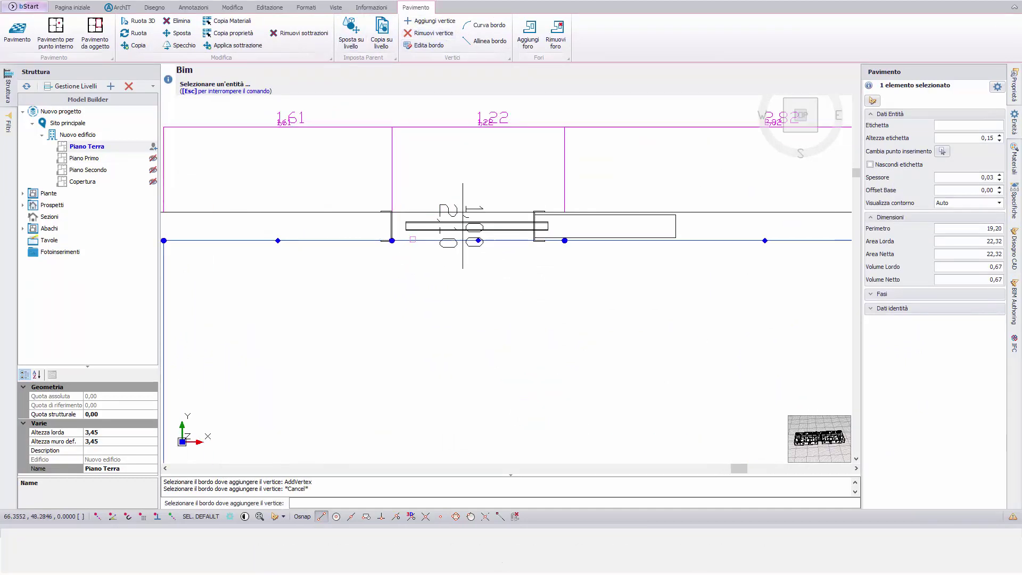
pyautogui.click(483, 240)
# Enable midpoint snapping and move the new floor vertex to the midpoint of the sliding door's west jamb.
pyautogui.scroll(3, 486, 241)
pyautogui.click(351, 516)
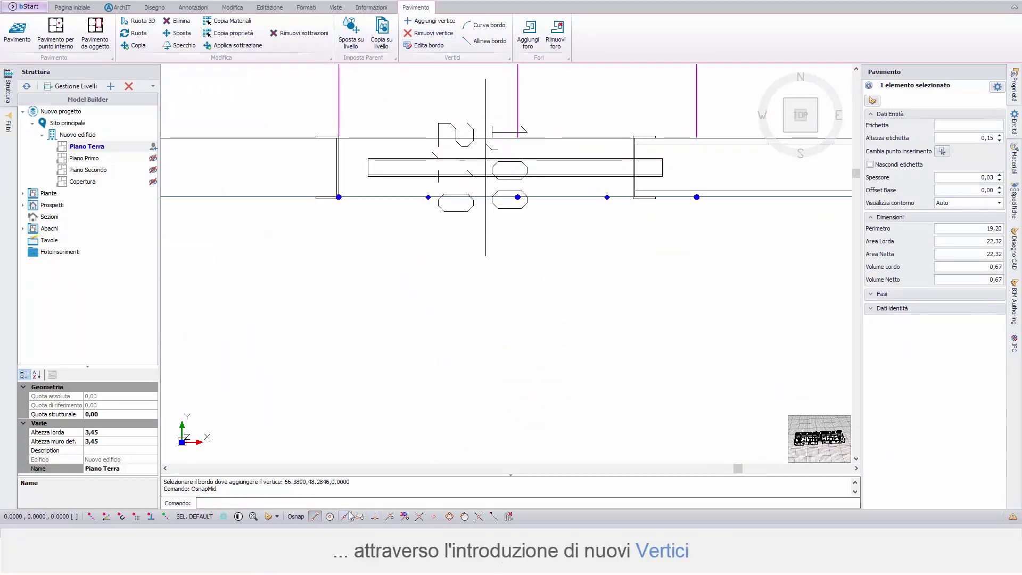
pyautogui.click(517, 197)
pyautogui.click(338, 167)
pyautogui.scroll(-1, 339, 168)
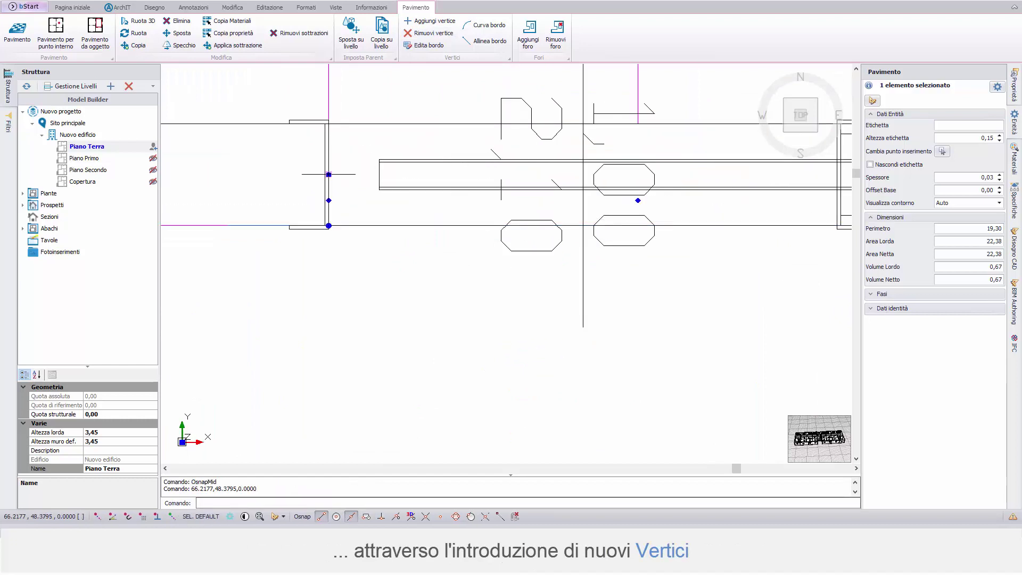
# Add another vertex to the Cantina 7 floor's edge and move it to the midpoint of the door's east jamb.
pyautogui.click(430, 20)
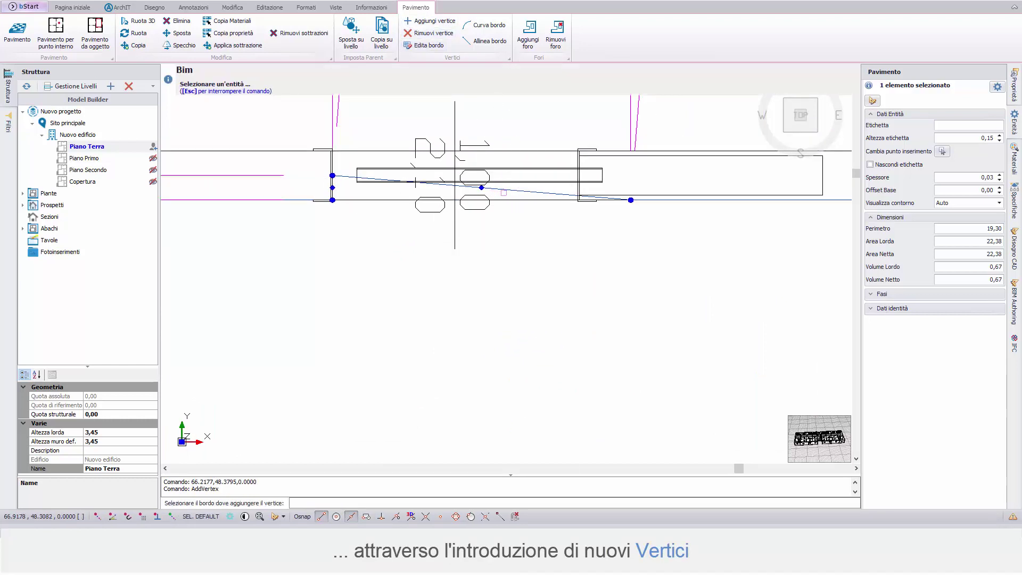
pyautogui.click(513, 190)
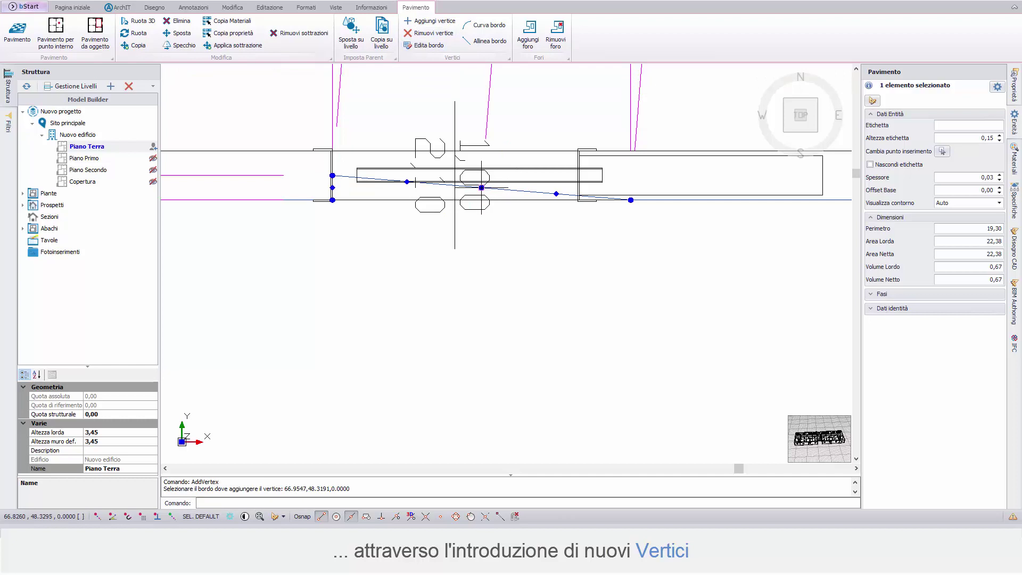
pyautogui.scroll(2, 586, 176)
pyautogui.click(554, 186)
pyautogui.scroll(-2, 554, 186)
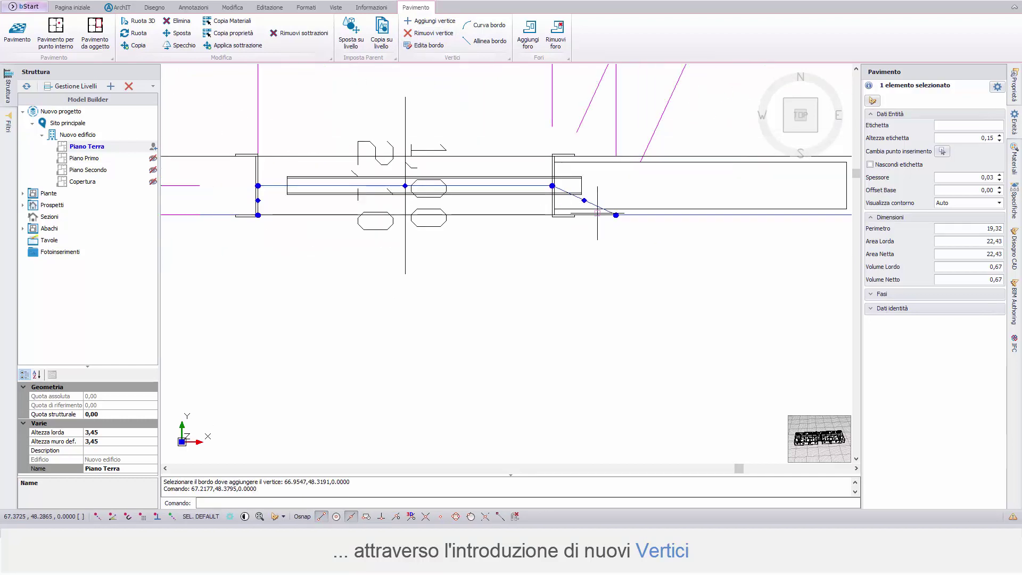
# Move the floor vertex east of the doorway to the east jamb's room-side corner, squaring the floor recess.
pyautogui.scroll(2, 615, 214)
pyautogui.click(552, 215)
pyautogui.scroll(-3, 554, 245)
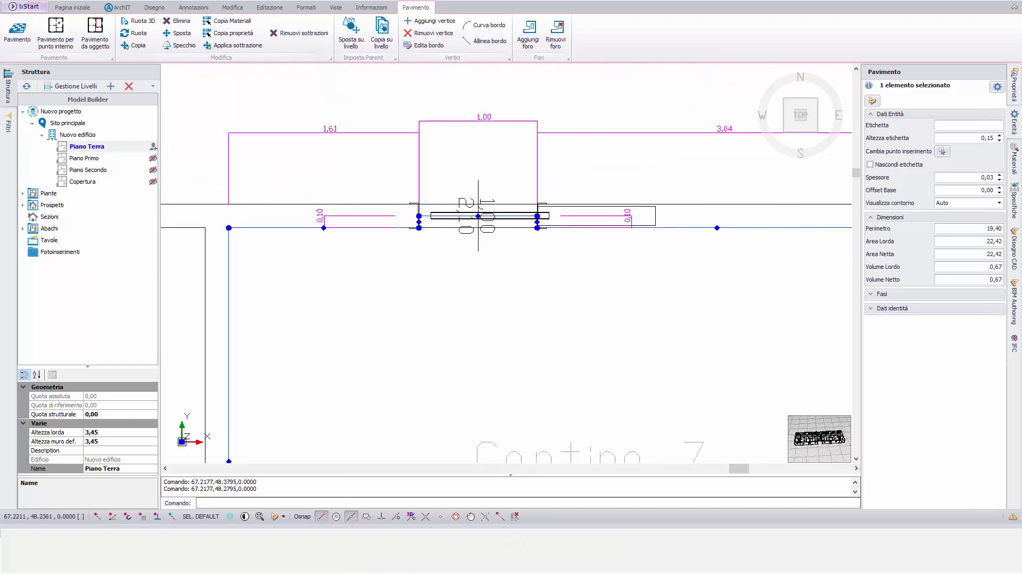
pyautogui.press('Escape')
# Add a vertex to the Vano floor's south edge and move it to the sliding door's east jamb corner.
pyautogui.scroll(-4, 543, 251)
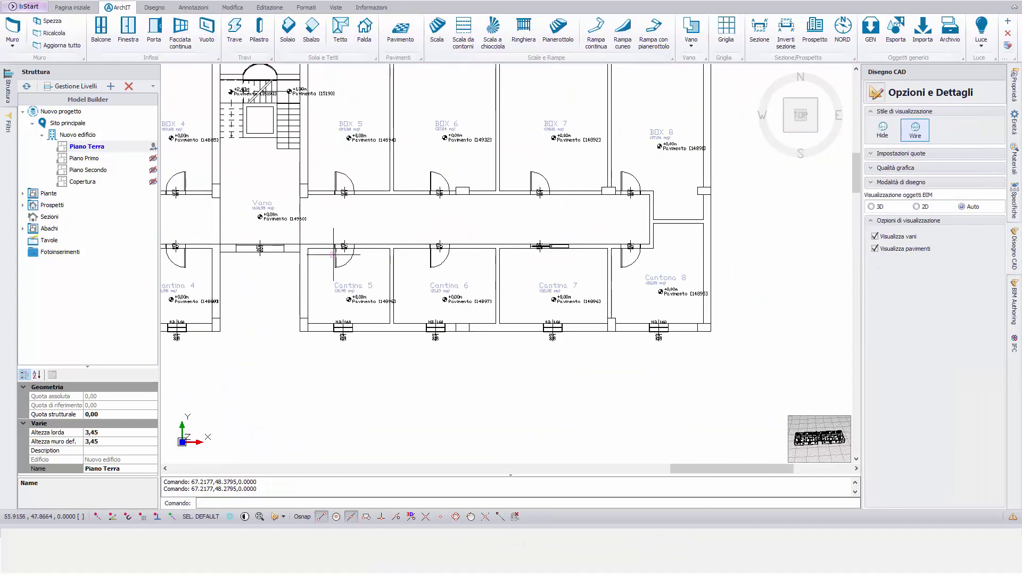
pyautogui.click(256, 214)
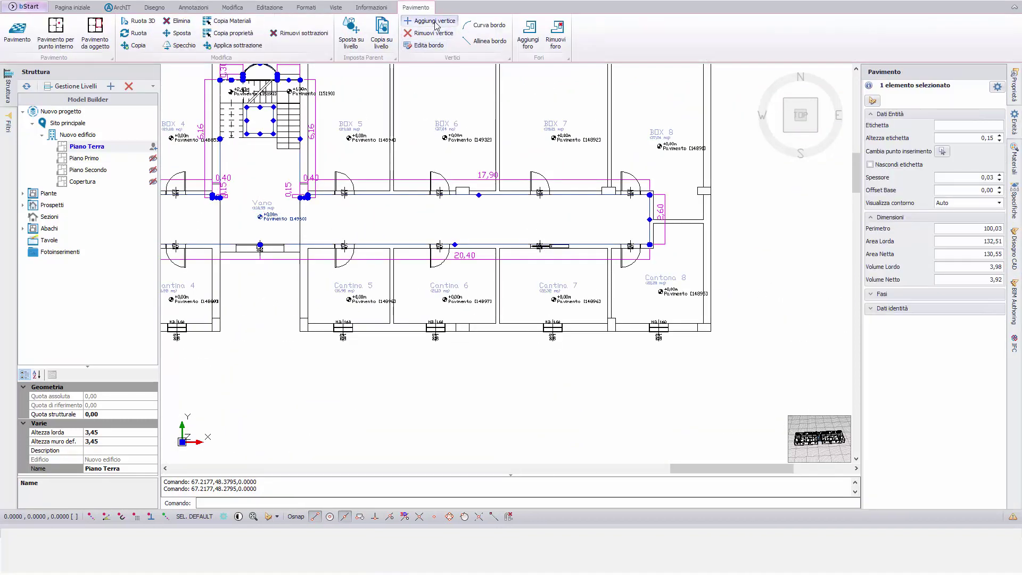
pyautogui.click(430, 21)
pyautogui.scroll(4, 512, 251)
pyautogui.click(497, 314)
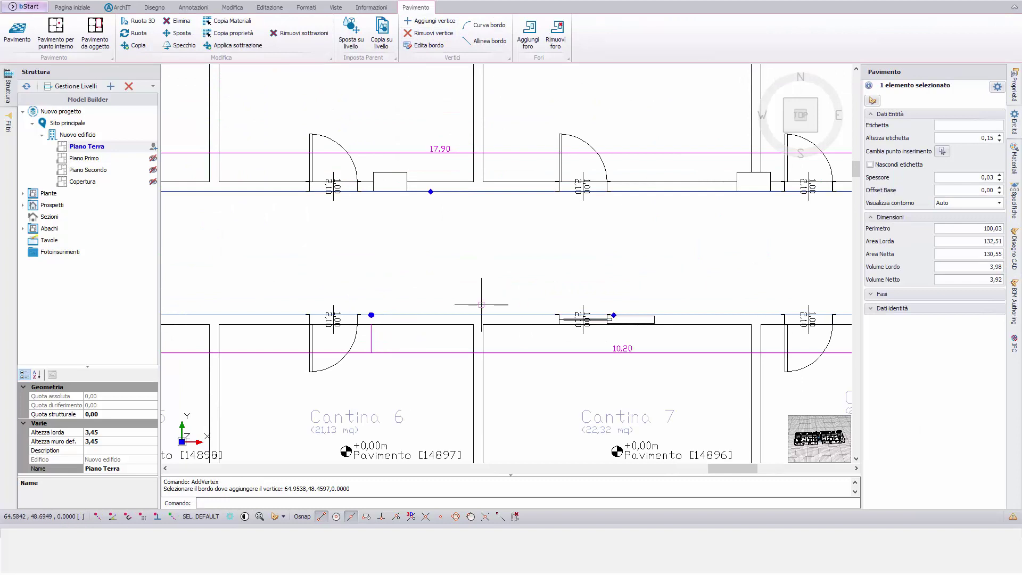
pyautogui.scroll(-3, 441, 307)
pyautogui.scroll(10, 435, 309)
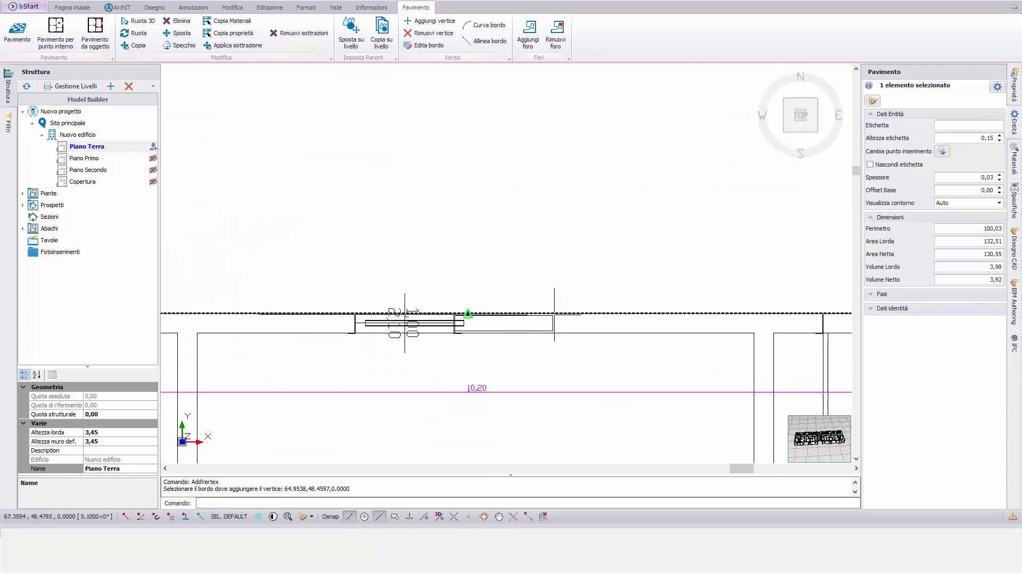
pyautogui.click(346, 325)
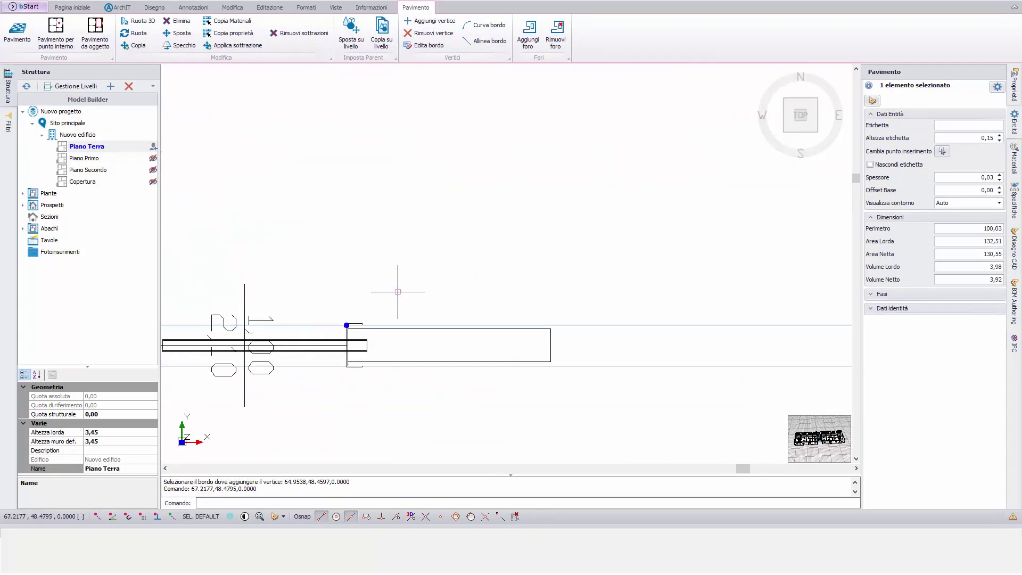
# Add a second vertex to the Vano floor's south edge and move it to the sliding door's west jamb corner.
pyautogui.scroll(-5, 419, 239)
pyautogui.click(449, 22)
pyautogui.click(447, 314)
pyautogui.scroll(-4, 399, 280)
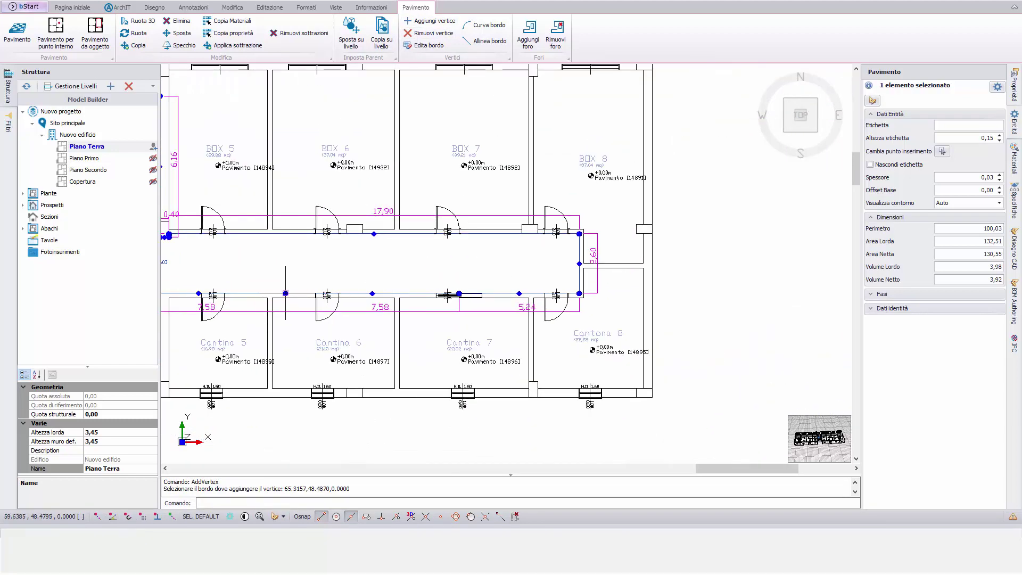
pyautogui.scroll(8, 446, 282)
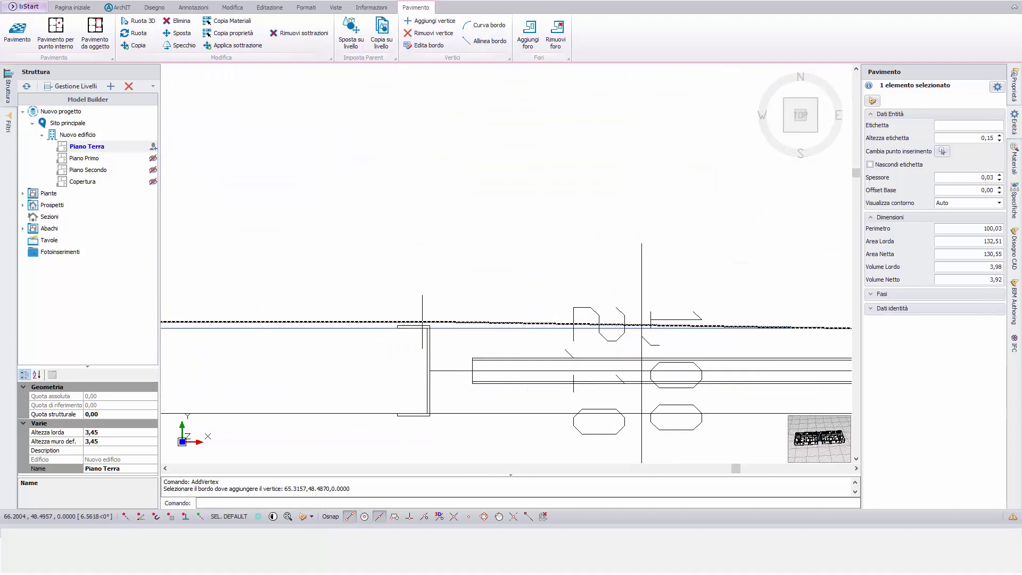
pyautogui.click(429, 326)
pyautogui.scroll(-4, 429, 327)
# Add a vertex to the Vano floor's south edge between the sliding door's jambs and move it to the west jamb's midpoint.
pyautogui.click(449, 23)
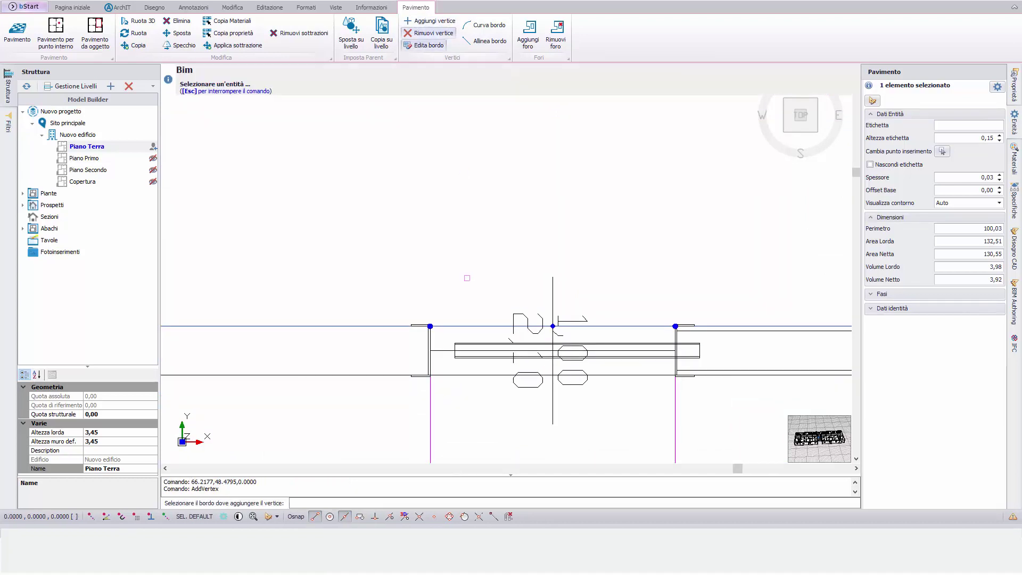
pyautogui.click(491, 326)
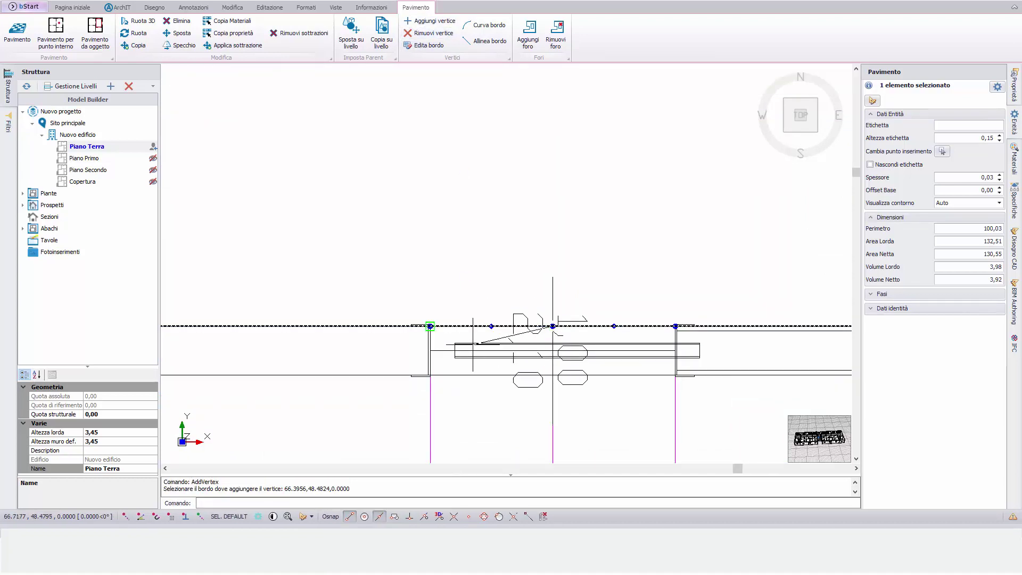
pyautogui.scroll(3, 426, 341)
pyautogui.click(427, 353)
pyautogui.scroll(-3, 426, 353)
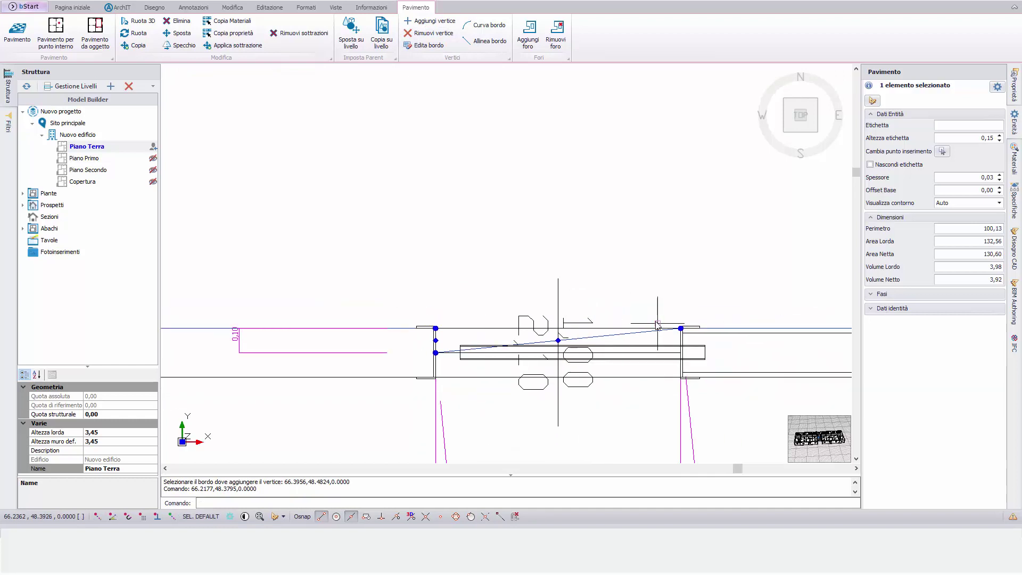
# Add another vertex to the Vano floor's sloping edge in the doorway and move it to the midpoint of the east jamb.
pyautogui.click(430, 21)
pyautogui.click(526, 343)
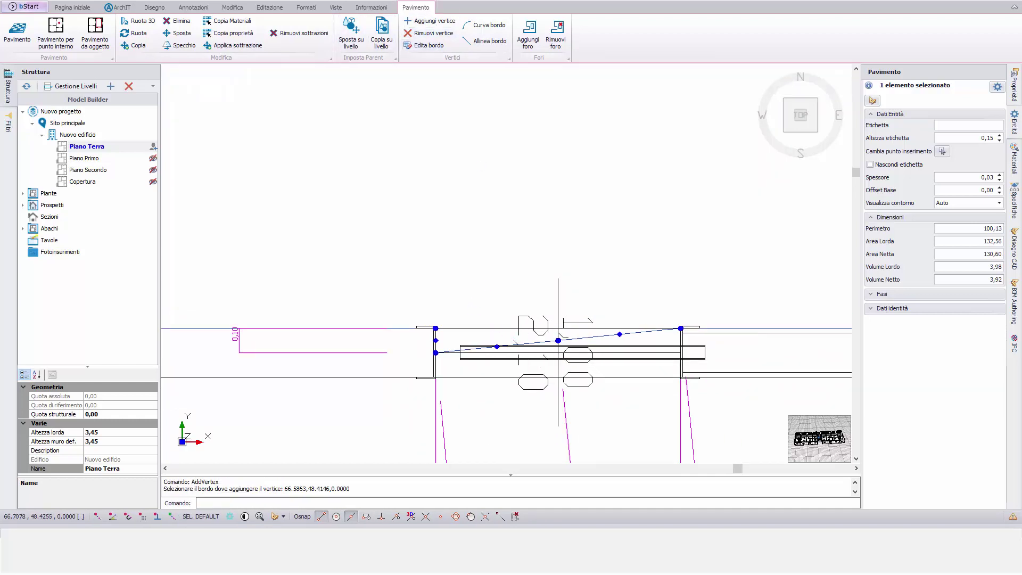
pyautogui.scroll(3, 707, 341)
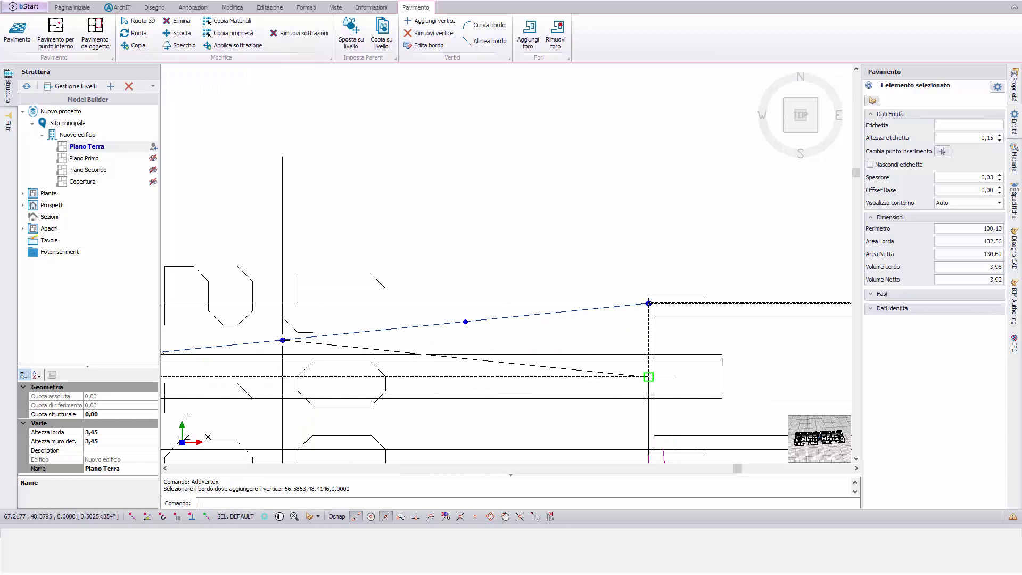
pyautogui.click(648, 377)
pyautogui.scroll(-3, 648, 377)
pyautogui.scroll(5, 628, 261)
pyautogui.press('Escape')
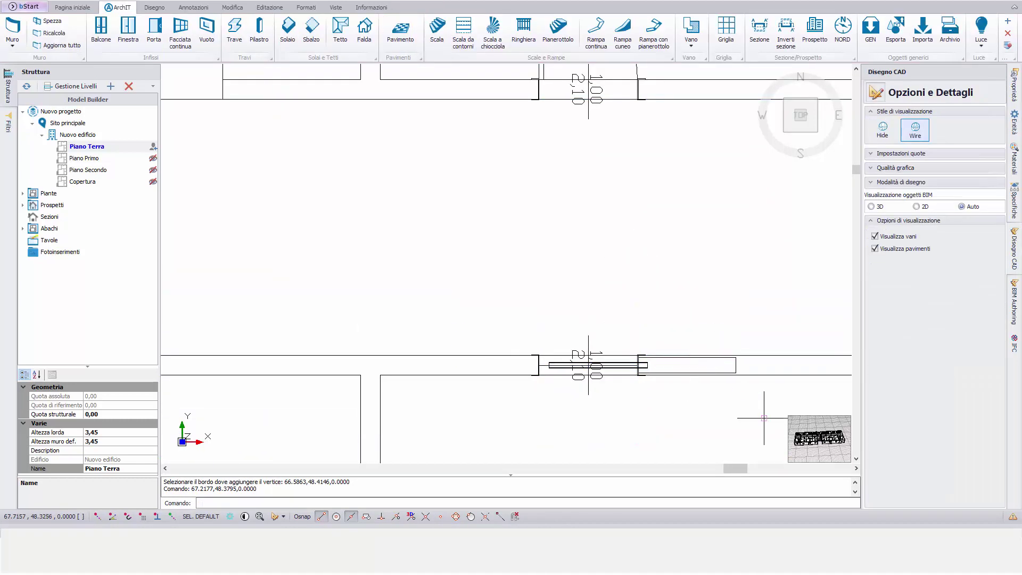
# Examine the sliding door's threshold in the 3D view from both sides to check how the two floors meet.
pyautogui.click(808, 430)
pyautogui.scroll(6, 744, 285)
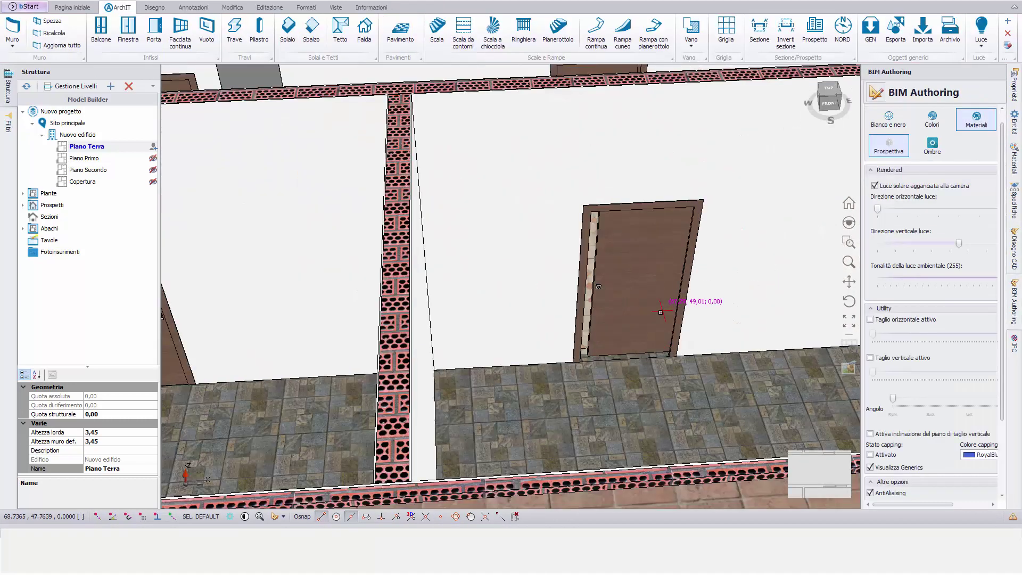
pyautogui.scroll(6, 660, 312)
pyautogui.scroll(-2, 577, 310)
pyautogui.click(578, 311)
pyautogui.press('Escape')
pyautogui.scroll(-3, 532, 319)
pyautogui.moveTo(527, 326); pyautogui.dragTo(530, 220, button='middle')
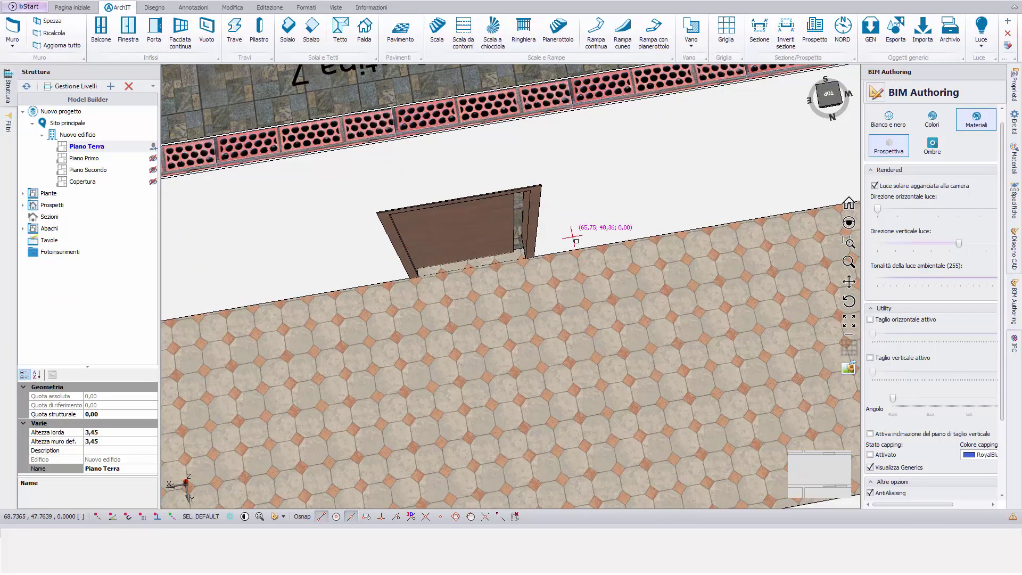